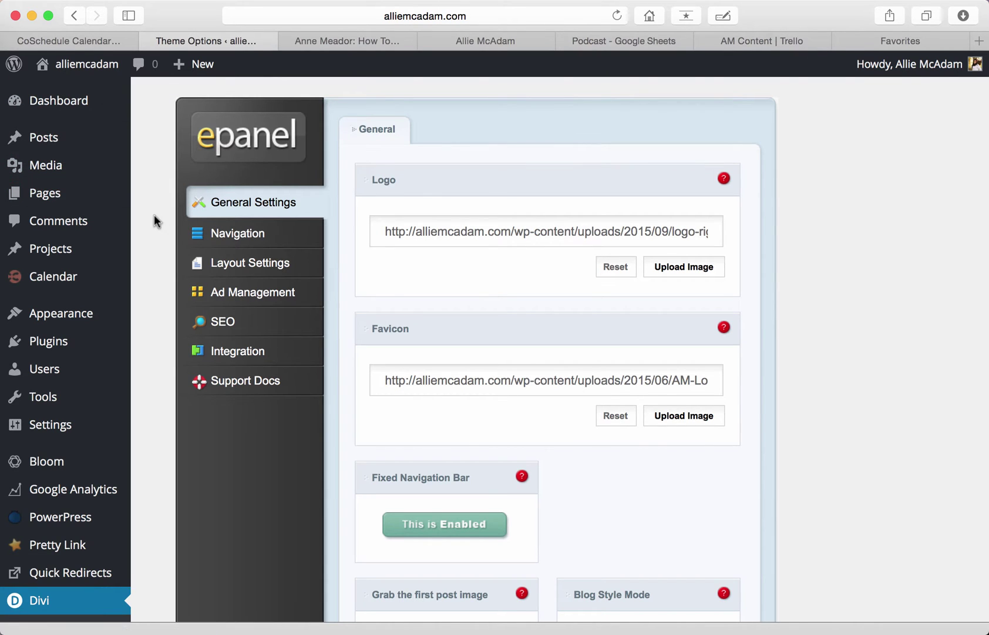
Reload the Divi theme options, then open and close the logo image chooser without picking an image
{"action": "scroll", "coordinate": [154, 218], "scroll_direction": "down", "scroll_amount": 5}
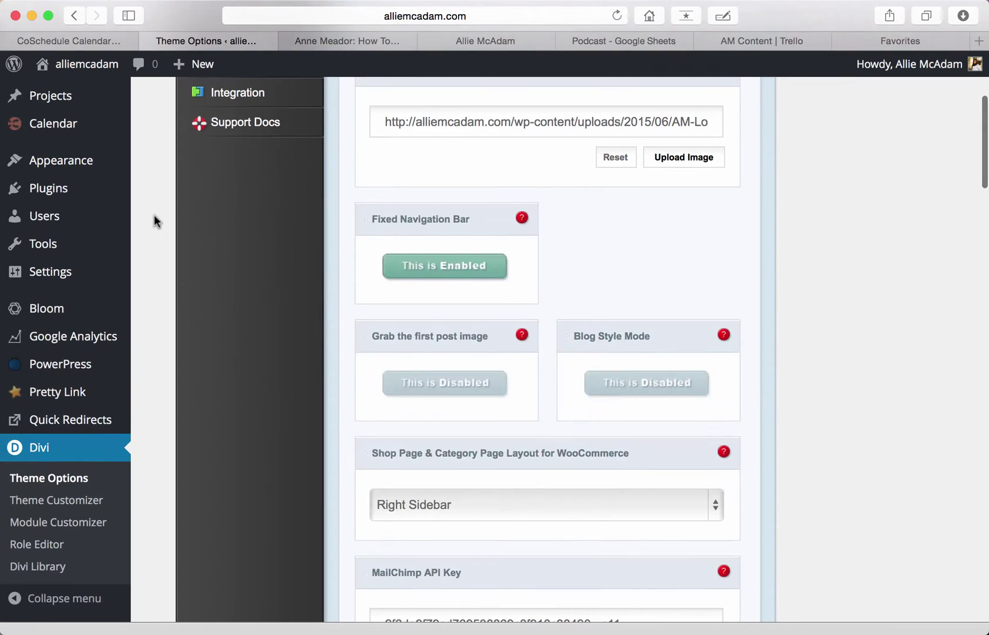
{"action": "left_click", "coordinate": [61, 450]}
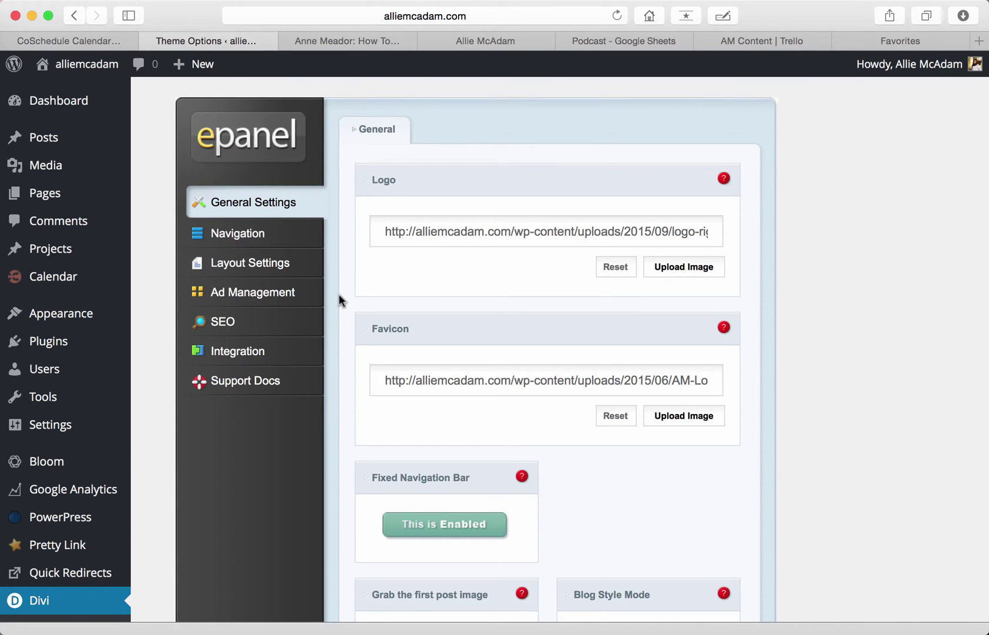
{"action": "scroll", "coordinate": [617, 262], "scroll_direction": "down", "scroll_amount": 1}
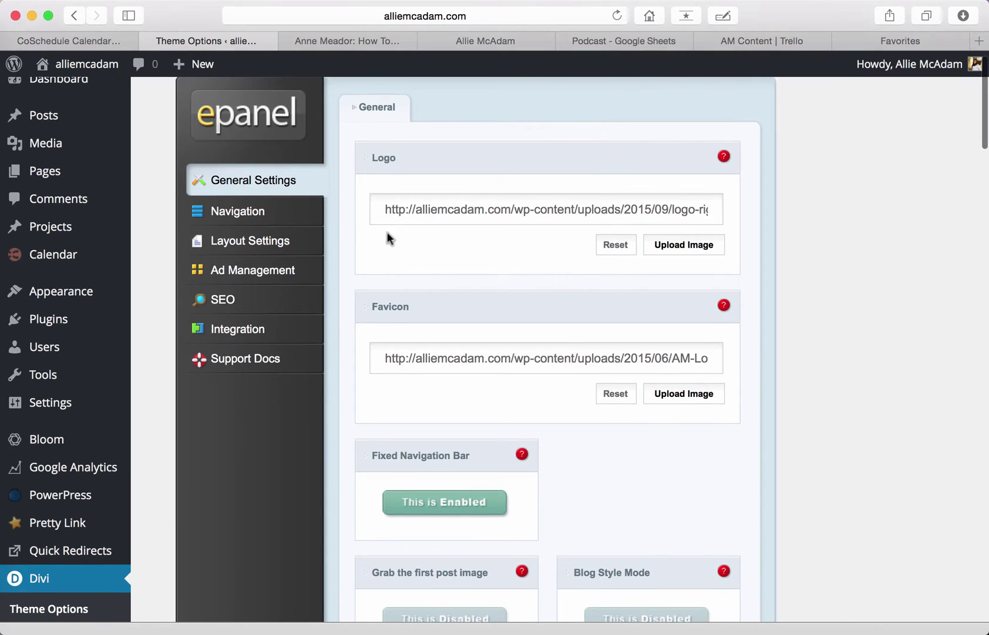
{"action": "left_click", "coordinate": [708, 246]}
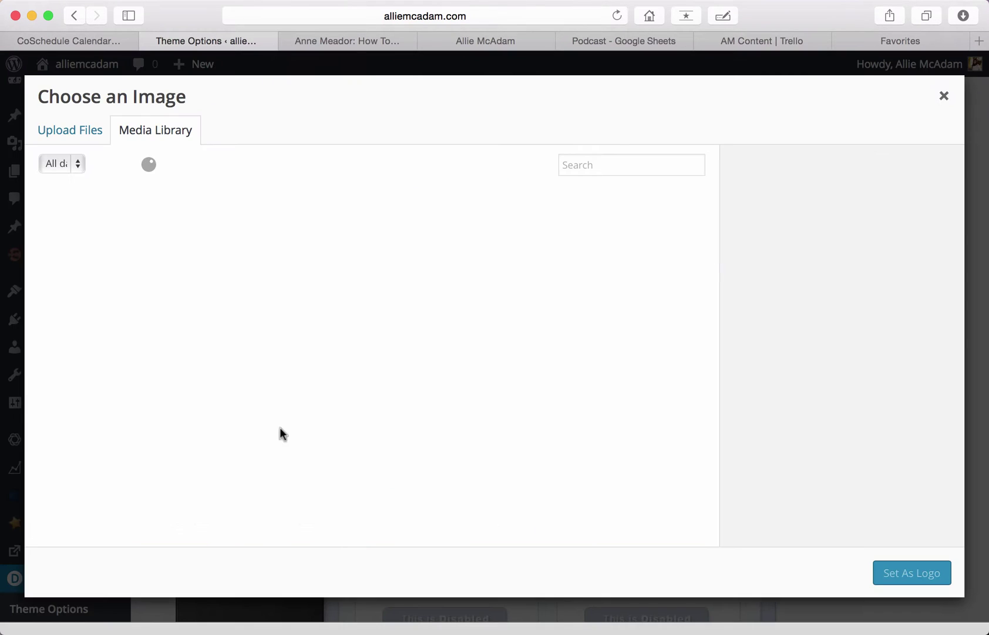
{"action": "left_click", "coordinate": [946, 97]}
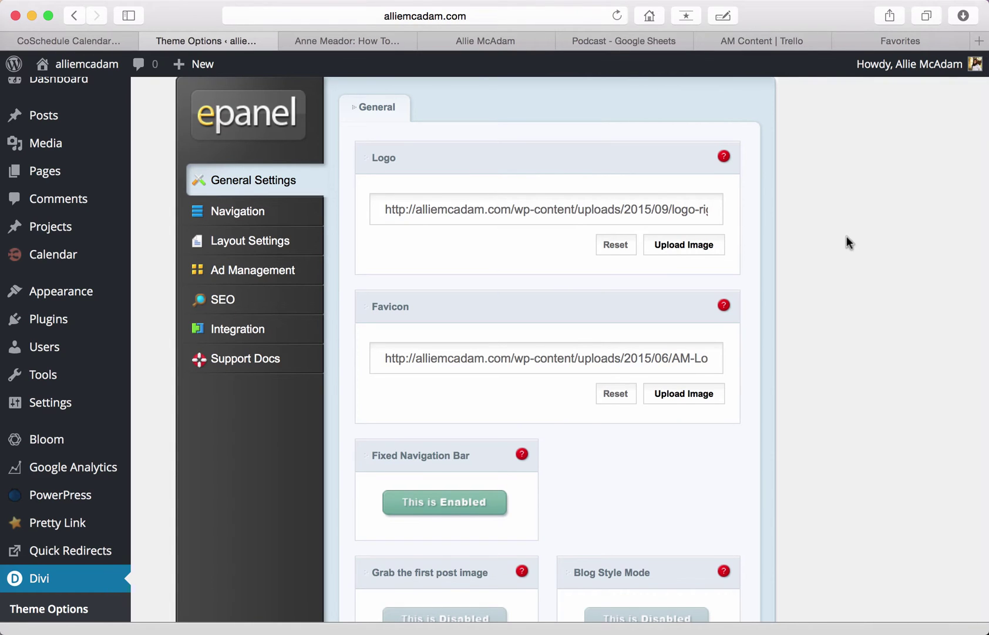
Glance at the site's front page, return to theme options, then show the Favorites page
{"action": "left_click", "coordinate": [473, 43]}
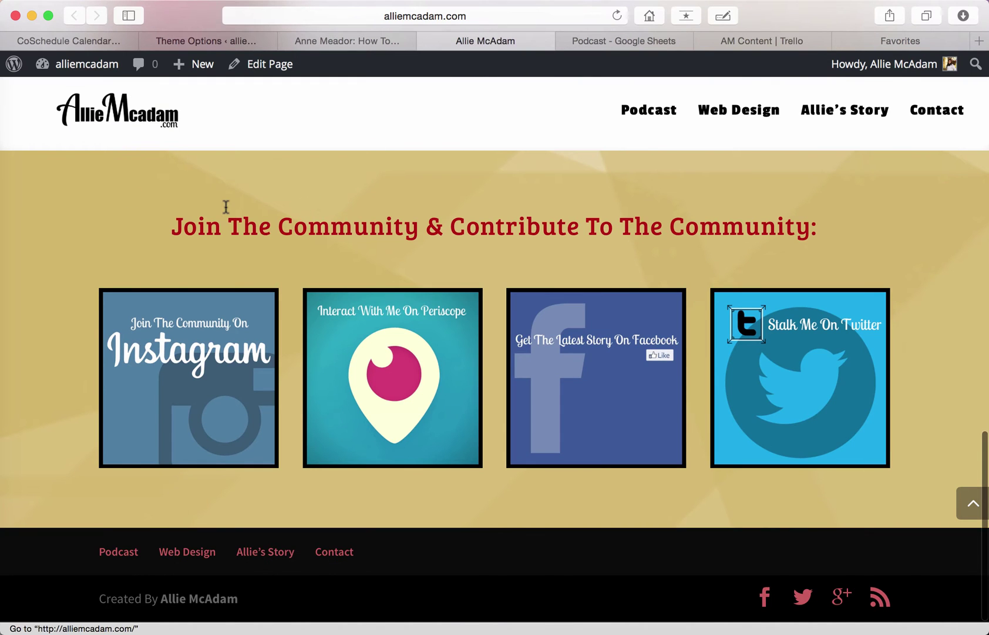
{"action": "scroll", "coordinate": [180, 188], "scroll_direction": "up", "scroll_amount": 15}
{"action": "scroll", "coordinate": [152, 153], "scroll_direction": "down", "scroll_amount": 3}
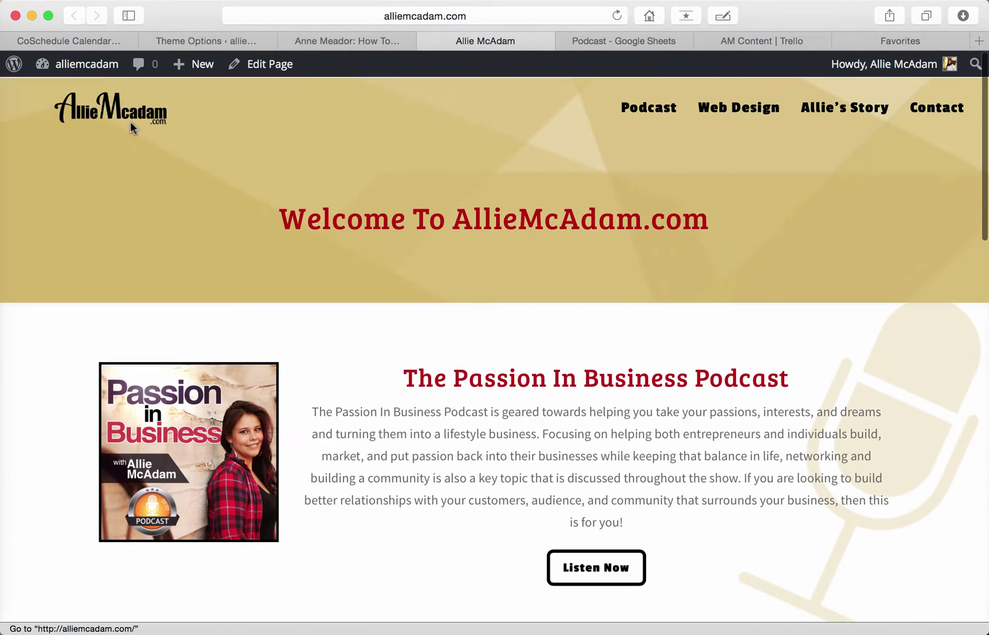
{"action": "left_click", "coordinate": [235, 41]}
{"action": "scroll", "coordinate": [443, 396], "scroll_direction": "down", "scroll_amount": 3}
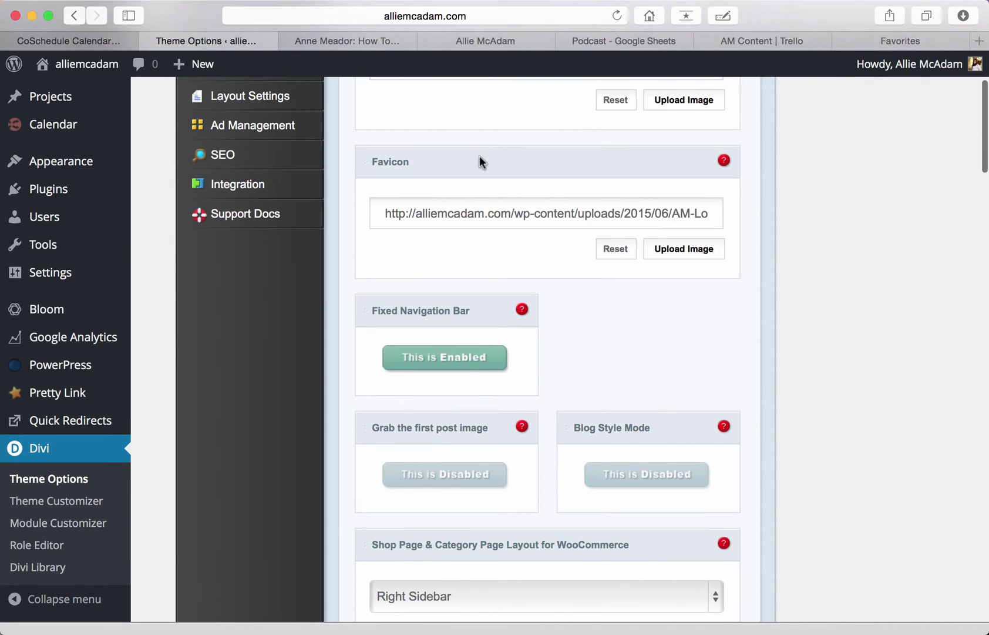
{"action": "left_click", "coordinate": [878, 35]}
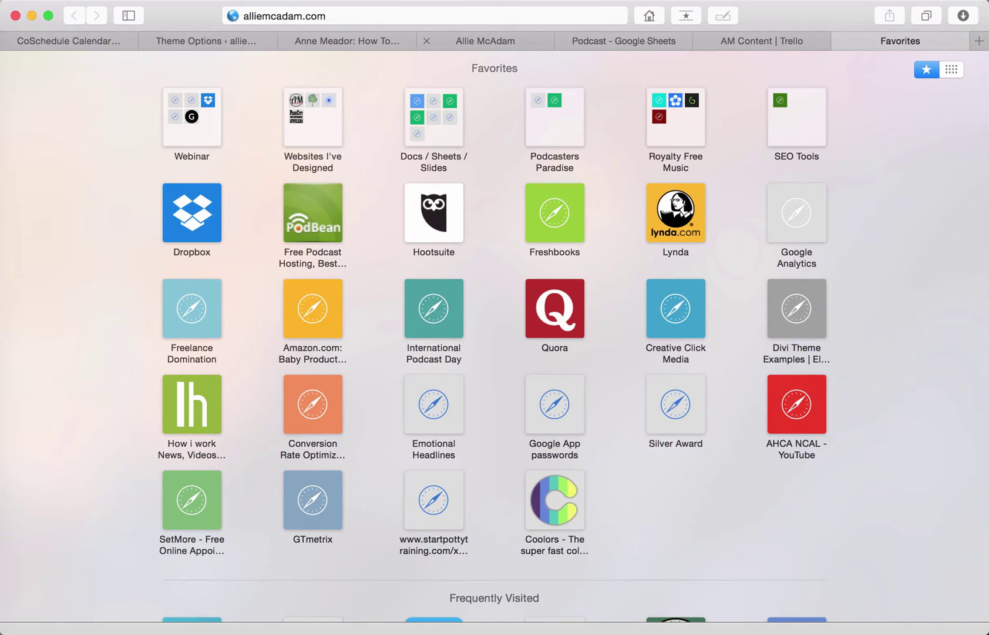
Replace the address with 'alli' and load the Allie McAdam top hit, alliemcadam.com
{"action": "left_click", "coordinate": [437, 21]}
{"action": "key", "text": "BackSpace"}
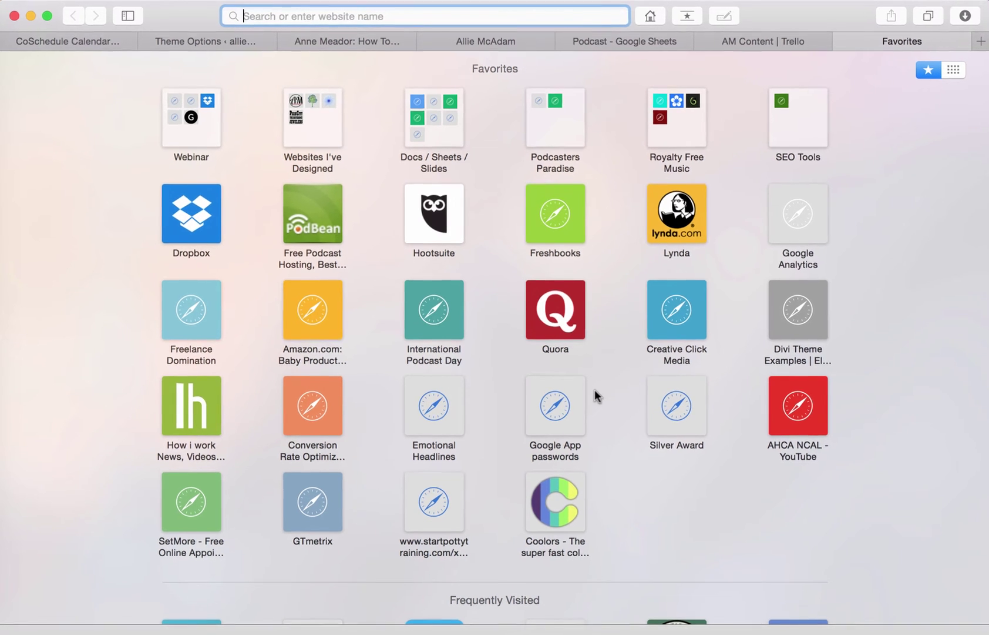
{"action": "type", "text": "alli"}
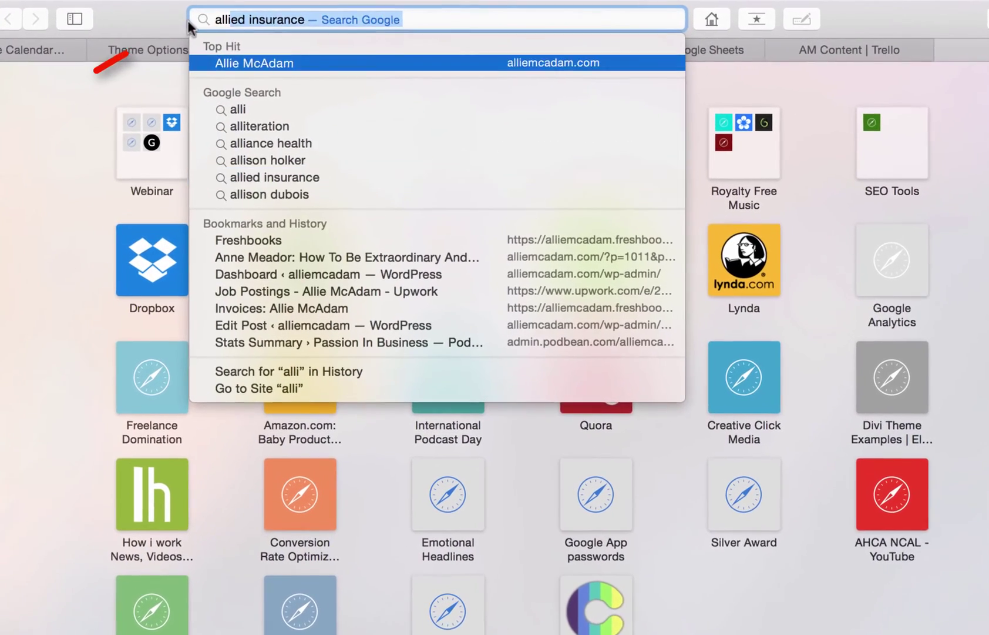
{"action": "key", "text": "BackSpace"}
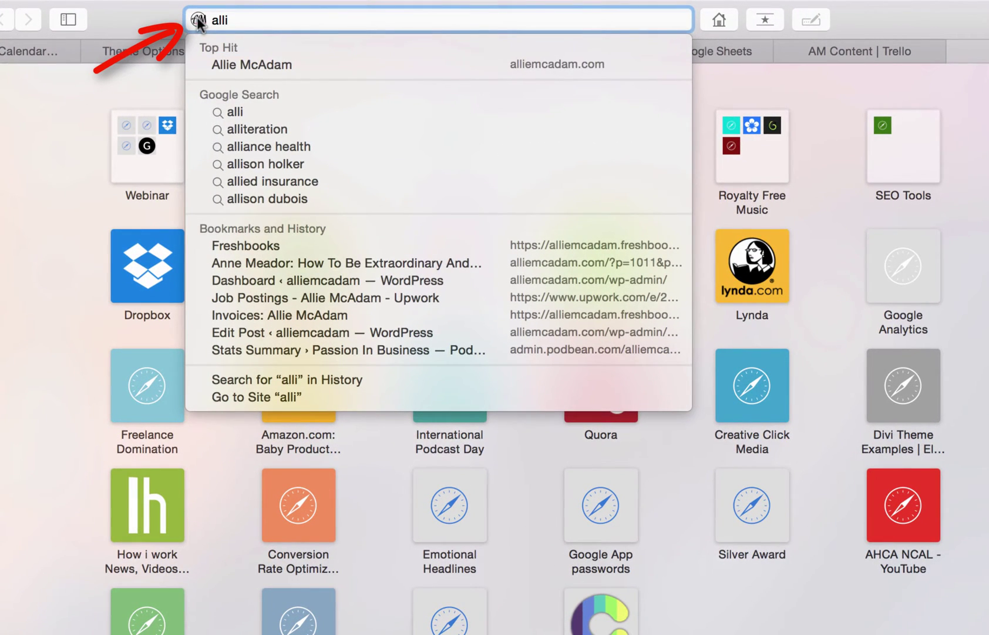
{"action": "key", "text": "Down"}
{"action": "key", "text": "Return"}
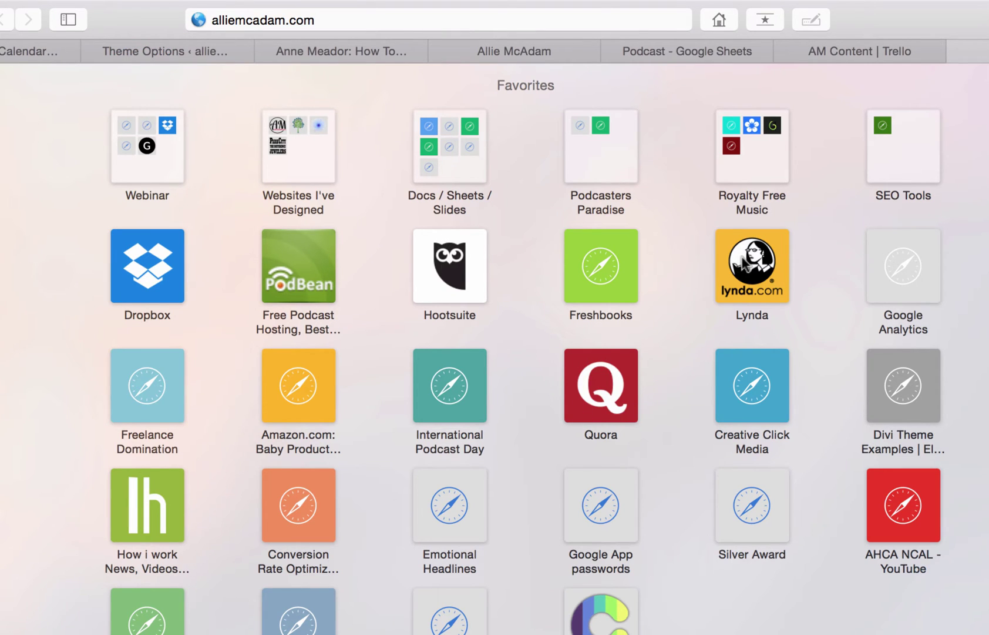
Go to the Allie McAdam home page, scroll it, and open its Web Design page from the menu
{"action": "left_click", "coordinate": [135, 53]}
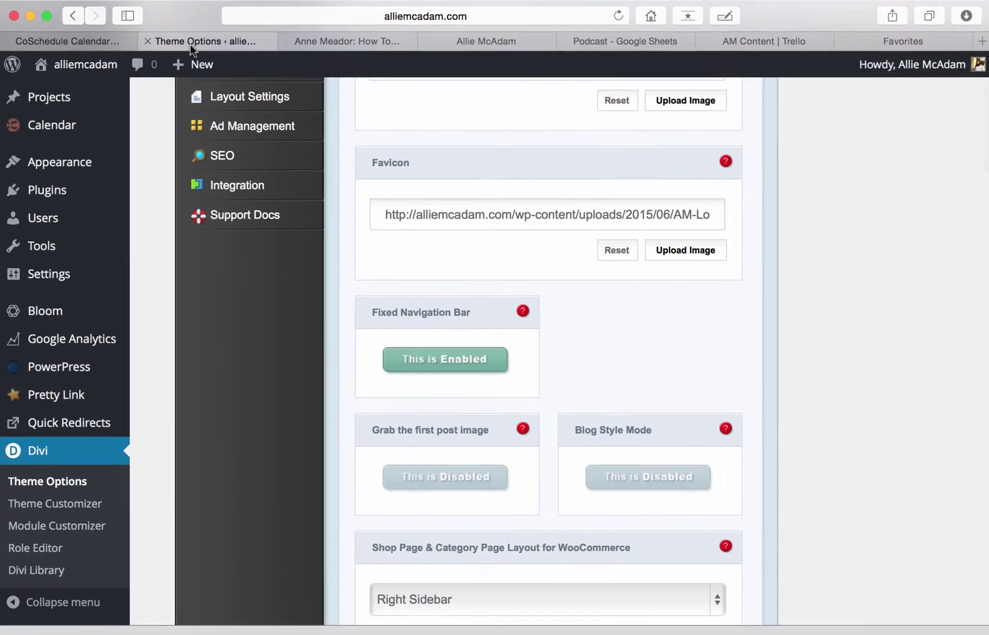
{"action": "scroll", "coordinate": [503, 261], "scroll_direction": "down", "scroll_amount": 5}
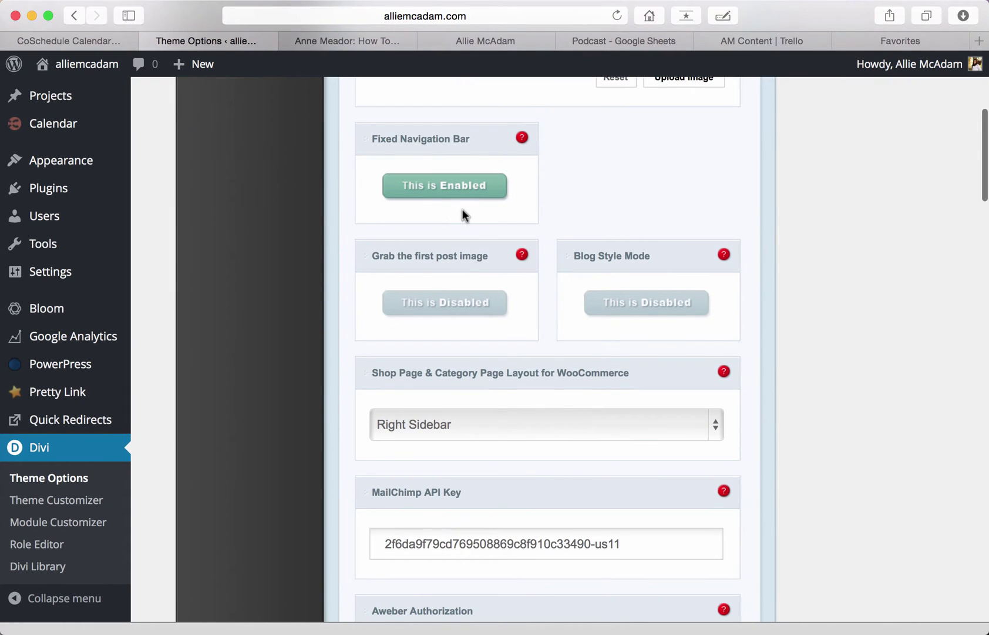
{"action": "left_click", "coordinate": [477, 43]}
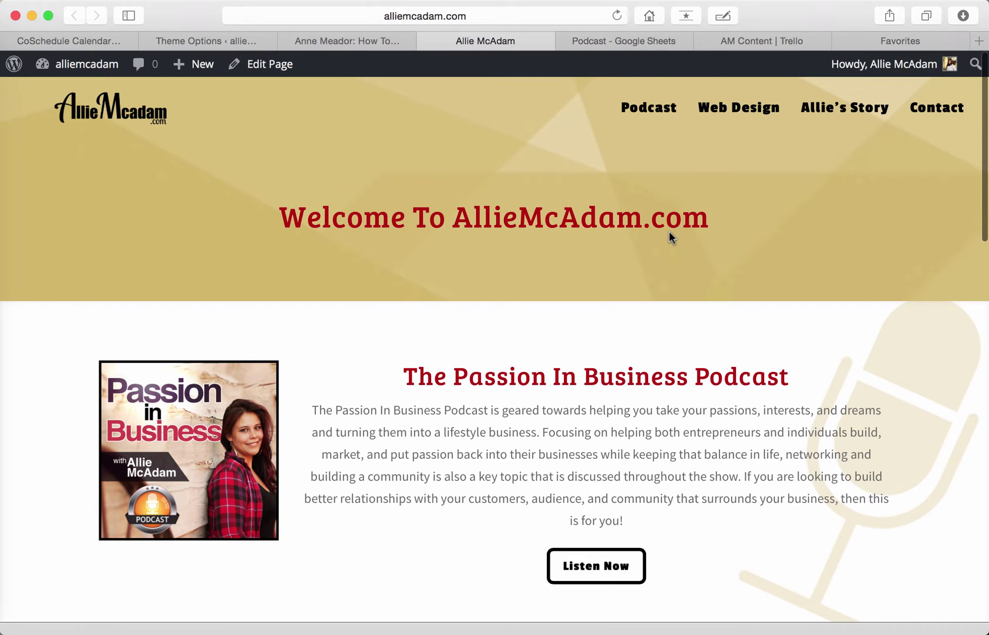
{"action": "scroll", "coordinate": [669, 232], "scroll_direction": "down", "scroll_amount": 3}
{"action": "scroll", "coordinate": [669, 232], "scroll_direction": "down", "scroll_amount": 15}
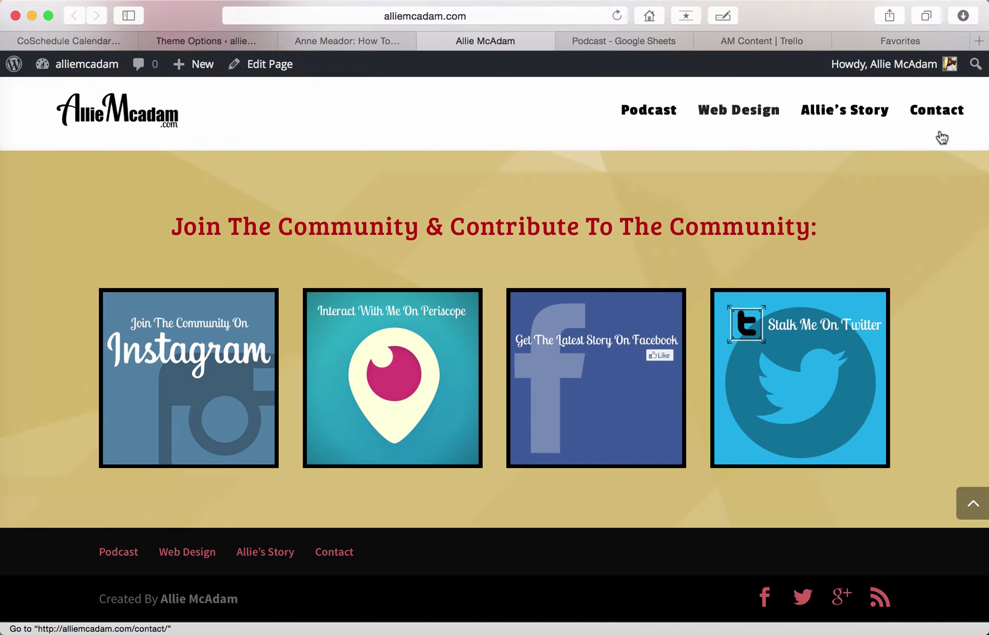
{"action": "left_click", "coordinate": [777, 123]}
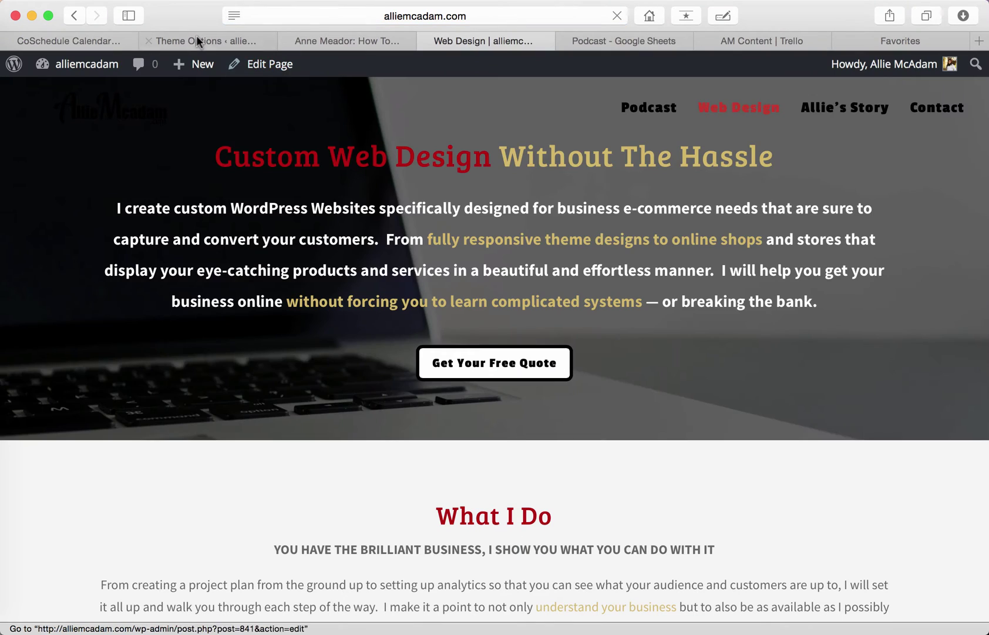
Back in theme options, read the help note for Grab the first post image, then close it
{"action": "left_click", "coordinate": [196, 38]}
{"action": "scroll", "coordinate": [347, 434], "scroll_direction": "down", "scroll_amount": 3}
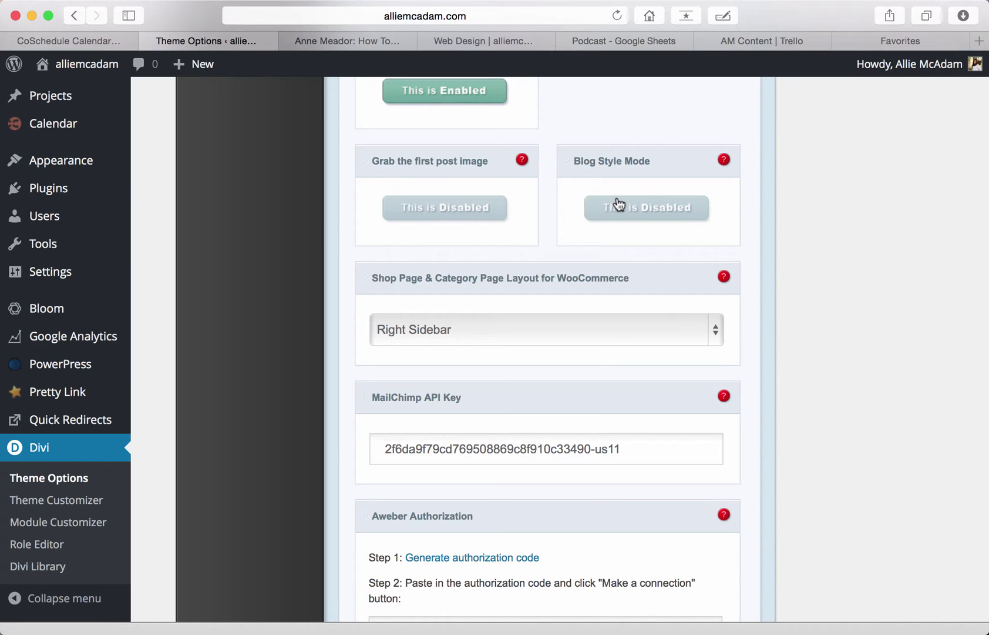
{"action": "left_click", "coordinate": [522, 160]}
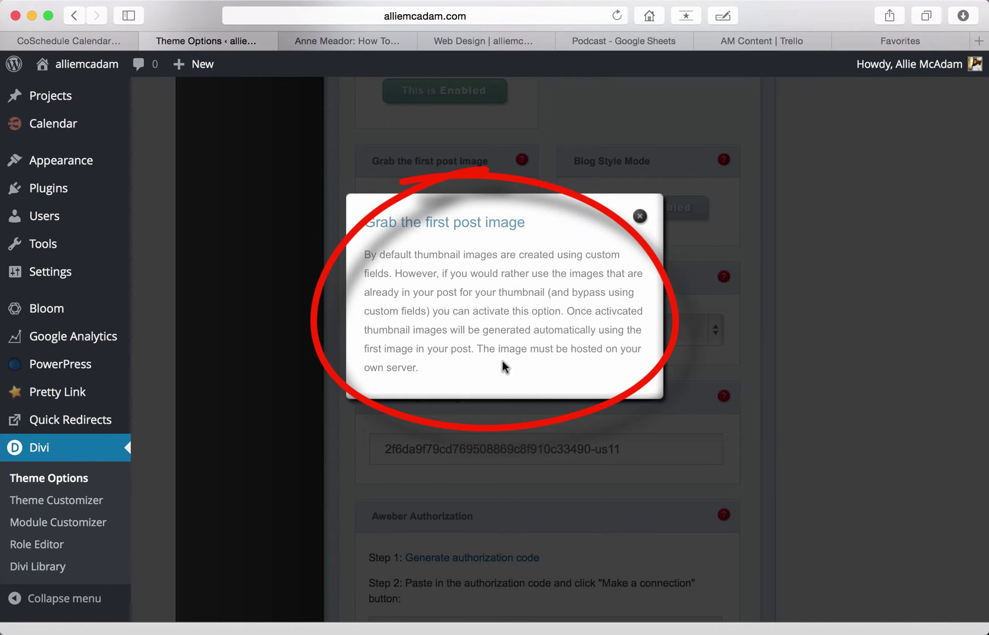
{"action": "left_click_drag", "start_coordinate": [433, 367], "coordinate": [356, 250]}
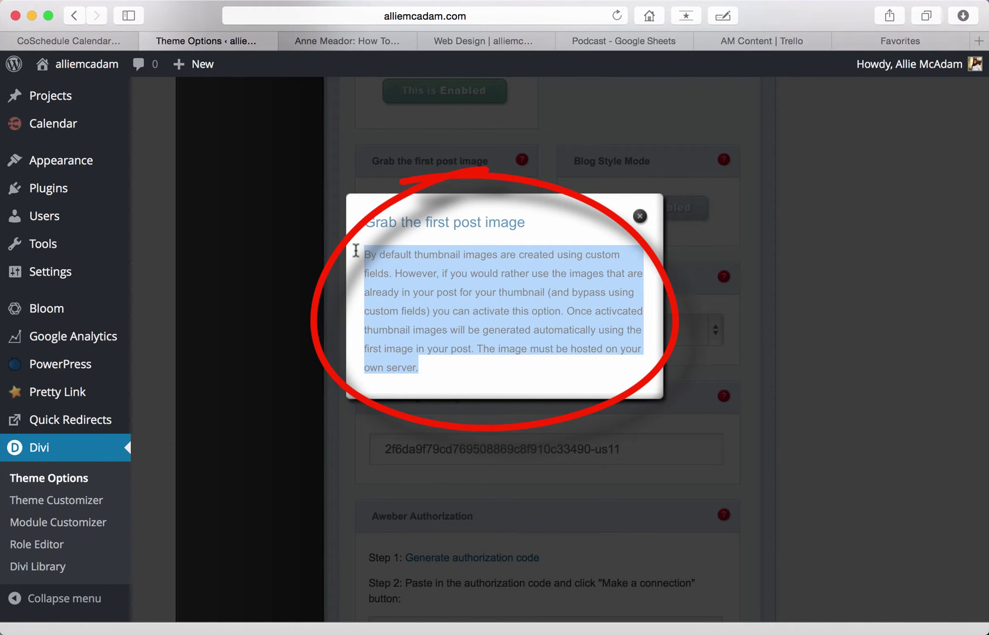
{"action": "left_click", "coordinate": [639, 215]}
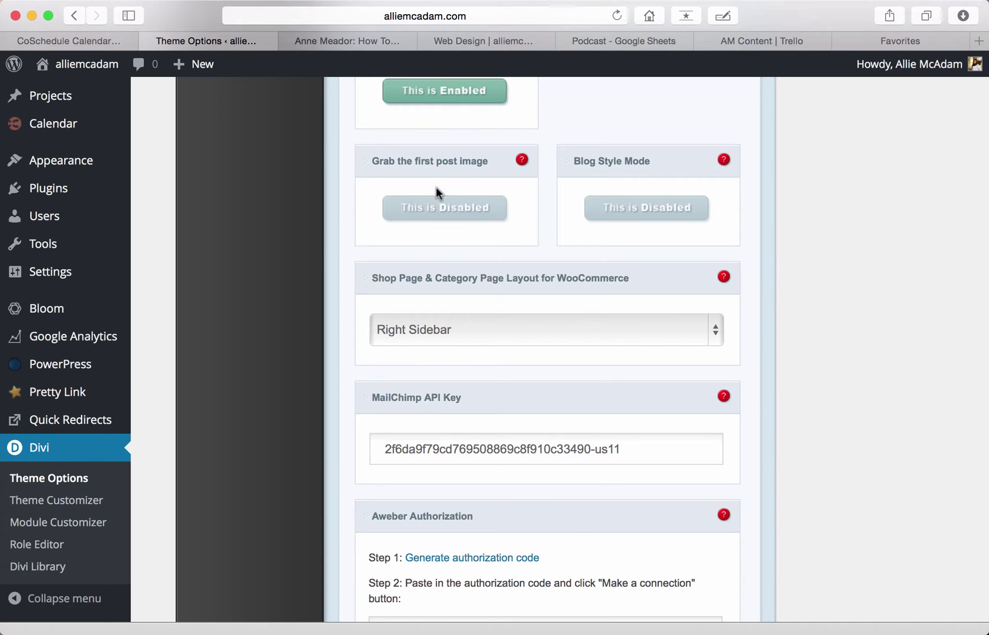
{"action": "scroll", "coordinate": [285, 328], "scroll_direction": "down", "scroll_amount": 3}
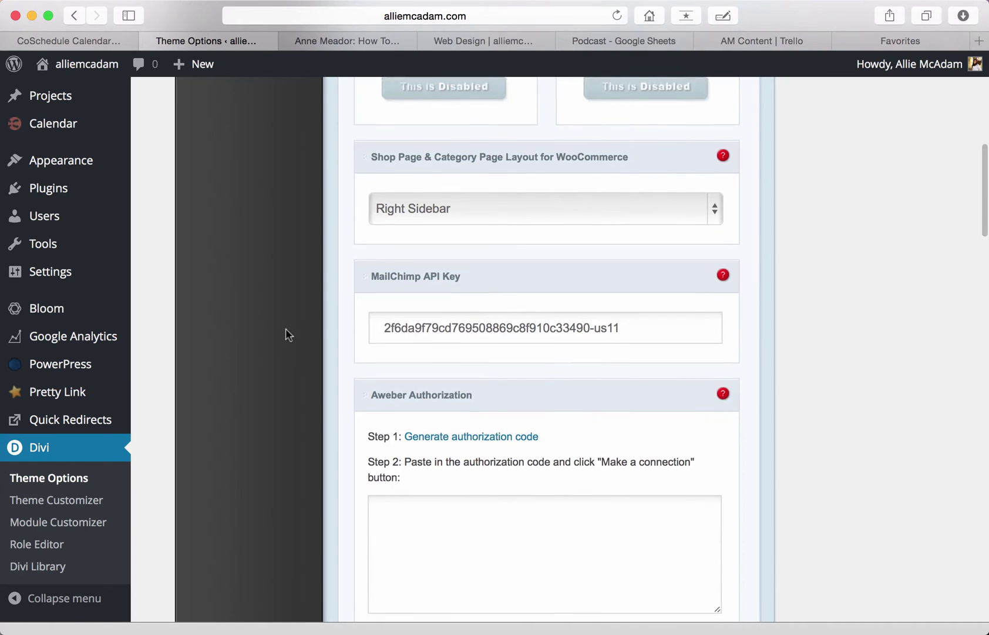
{"action": "scroll", "coordinate": [285, 334], "scroll_direction": "down", "scroll_amount": 1}
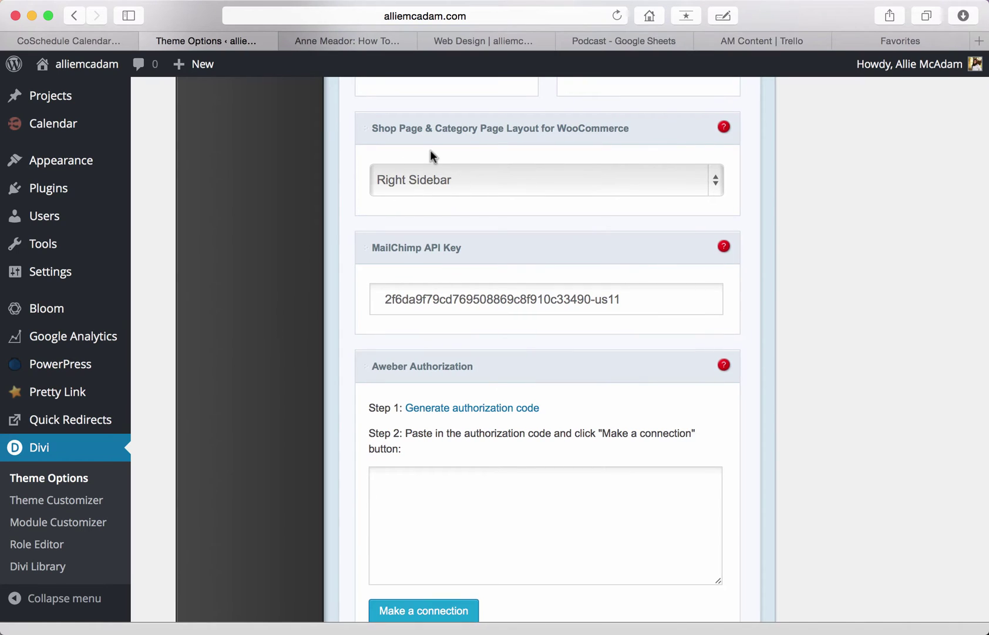
{"action": "left_click_drag", "start_coordinate": [557, 129], "coordinate": [643, 136]}
{"action": "left_click", "coordinate": [850, 178]}
{"action": "left_click", "coordinate": [592, 181]}
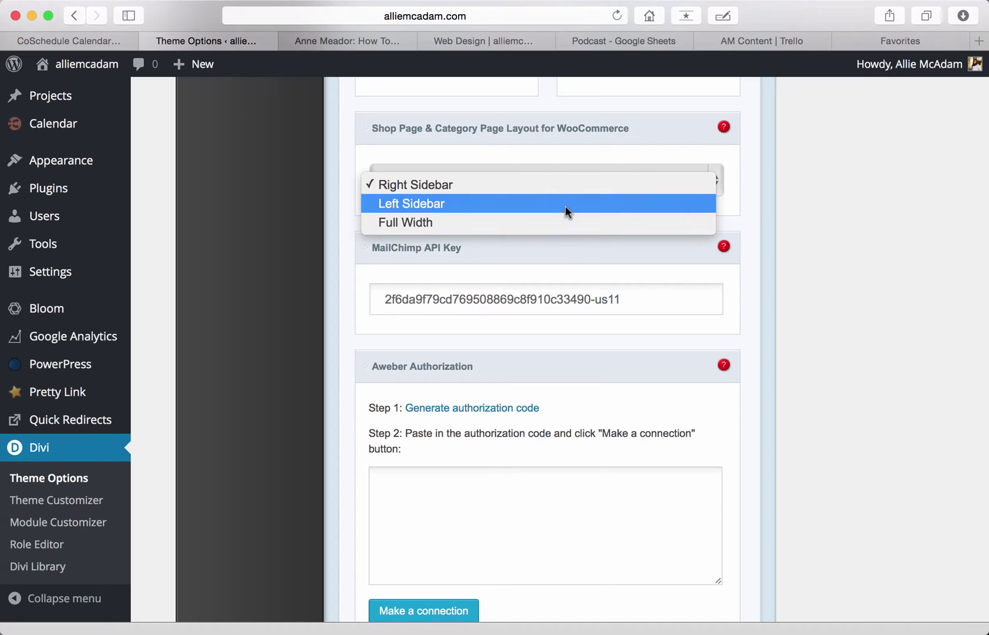
{"action": "left_click", "coordinate": [573, 187]}
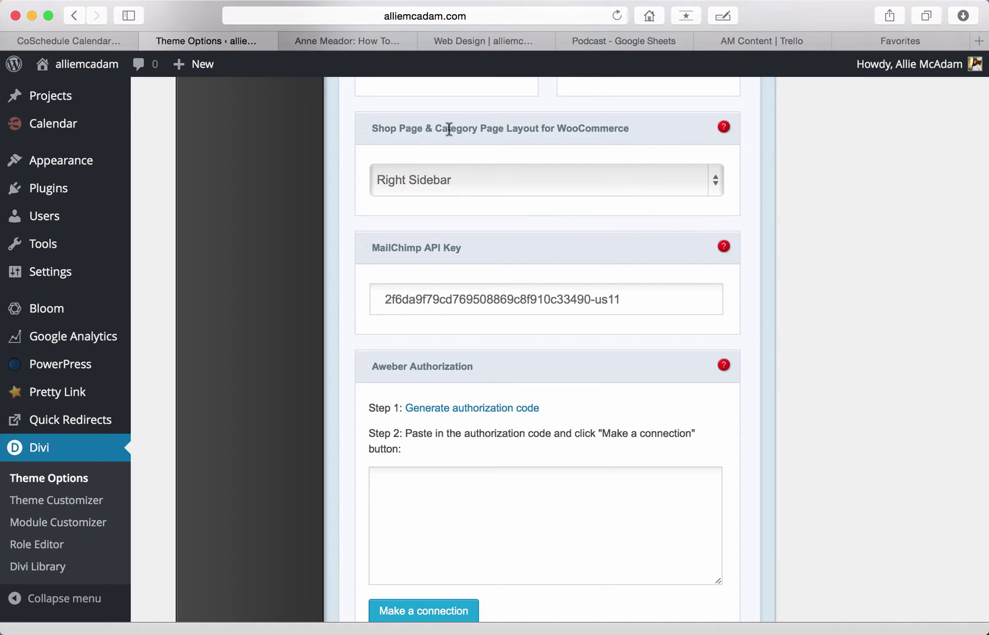
{"action": "scroll", "coordinate": [316, 313], "scroll_direction": "down", "scroll_amount": 5}
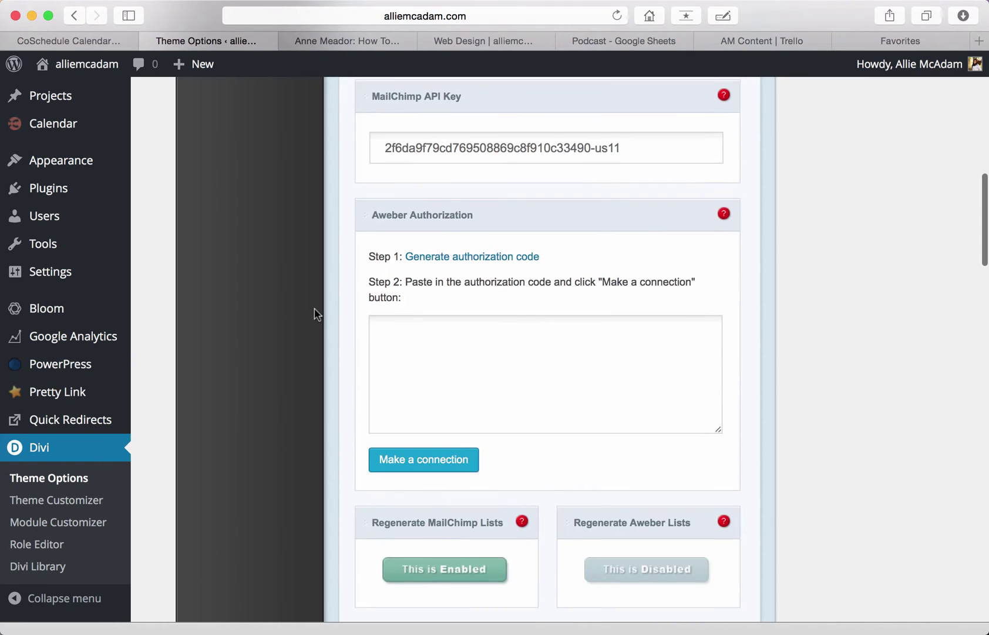
{"action": "scroll", "coordinate": [316, 313], "scroll_direction": "up", "scroll_amount": 1}
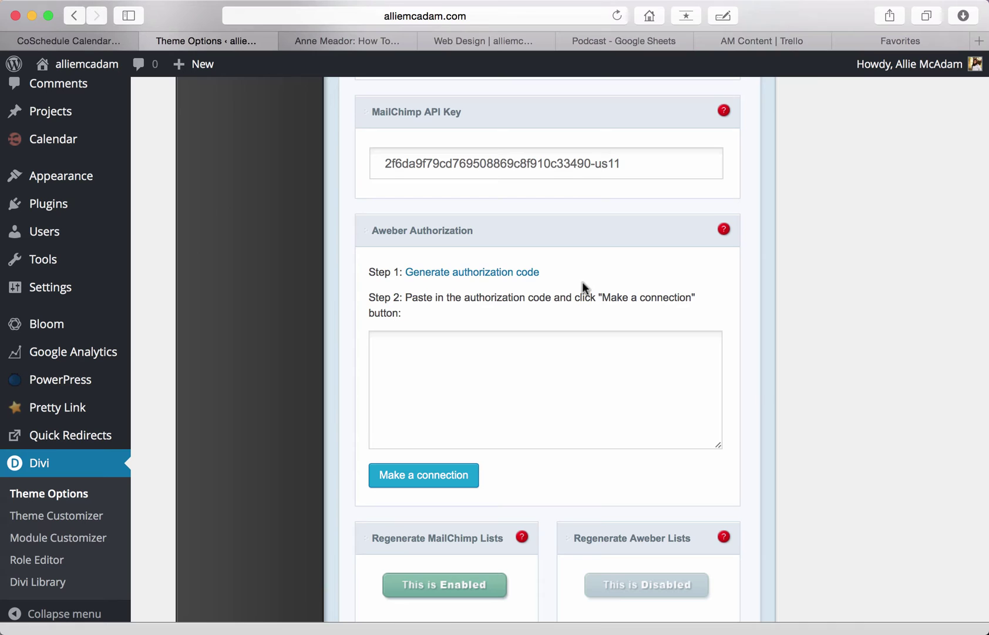
{"action": "left_click", "coordinate": [412, 361]}
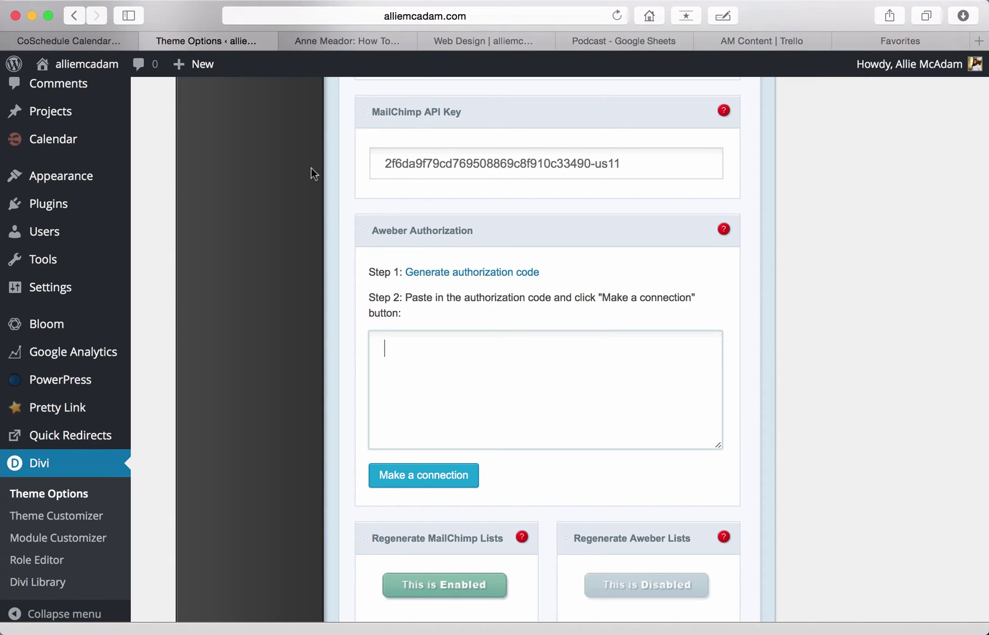
{"action": "scroll", "coordinate": [310, 167], "scroll_direction": "up", "scroll_amount": 3}
{"action": "scroll", "coordinate": [311, 167], "scroll_direction": "down", "scroll_amount": 4}
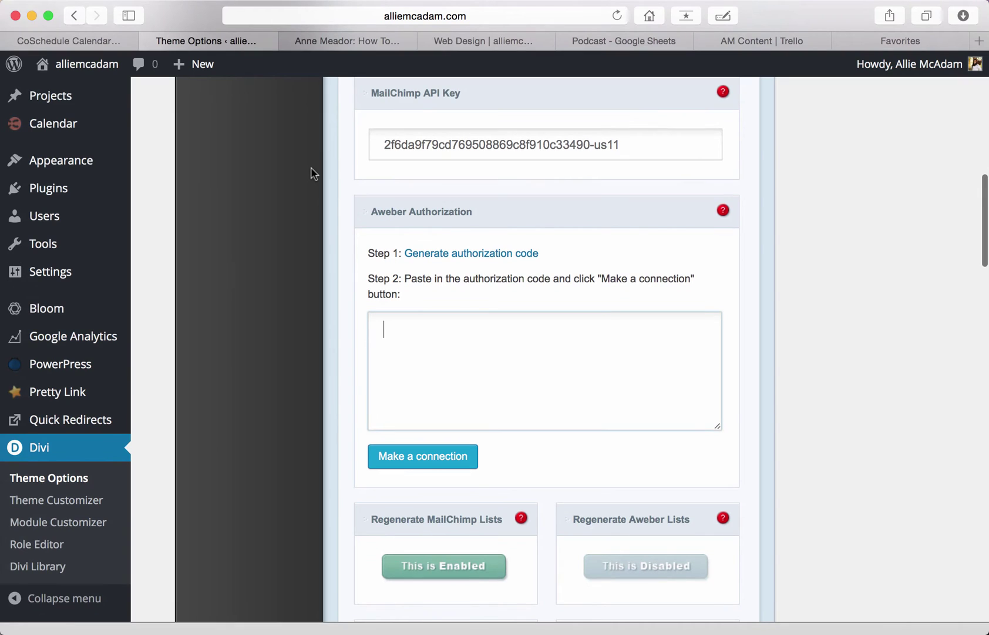
{"action": "scroll", "coordinate": [311, 167], "scroll_direction": "down", "scroll_amount": 1}
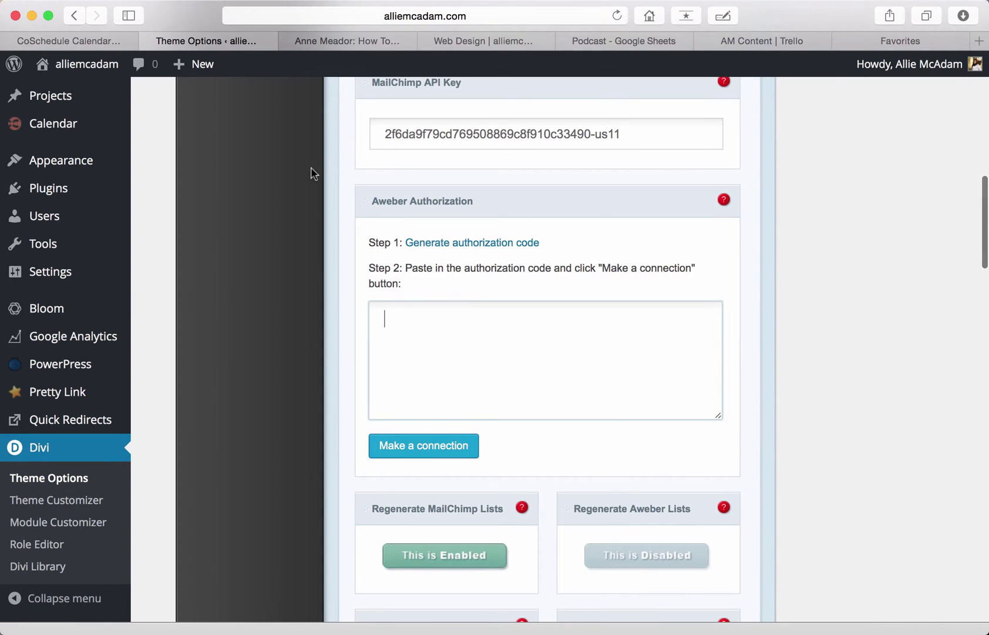
{"action": "scroll", "coordinate": [310, 166], "scroll_direction": "up", "scroll_amount": 2}
{"action": "scroll", "coordinate": [311, 167], "scroll_direction": "up", "scroll_amount": 10}
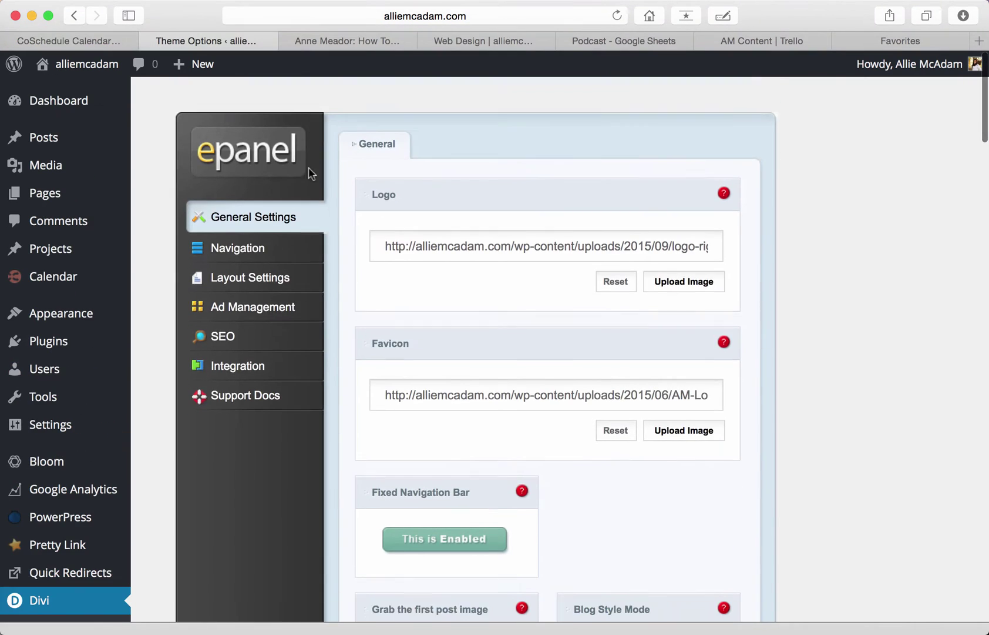
{"action": "scroll", "coordinate": [352, 438], "scroll_direction": "down", "scroll_amount": 15}
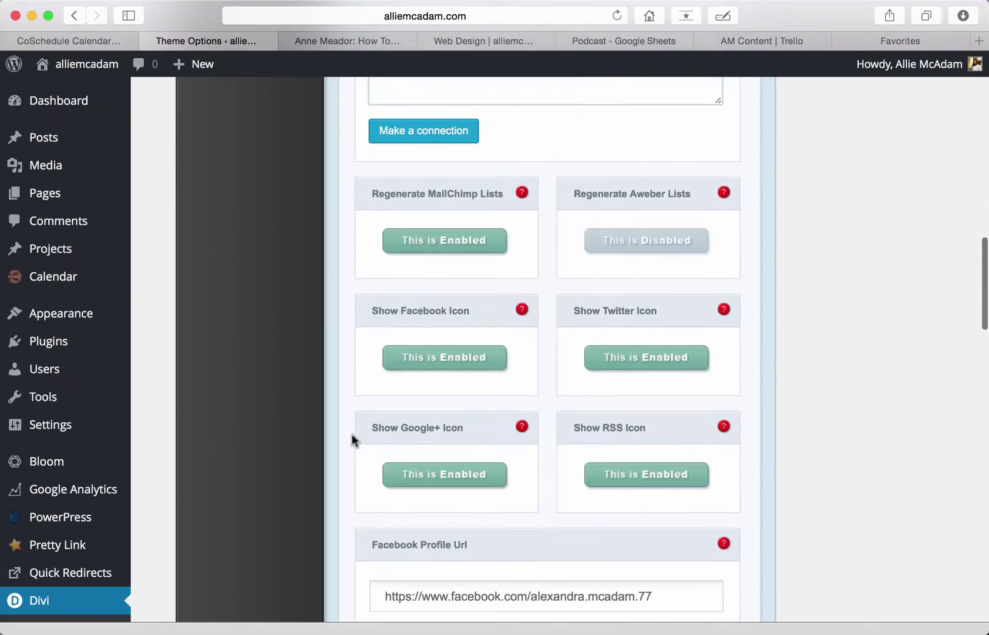
{"action": "scroll", "coordinate": [352, 438], "scroll_direction": "up", "scroll_amount": 6}
{"action": "scroll", "coordinate": [351, 438], "scroll_direction": "up", "scroll_amount": 1}
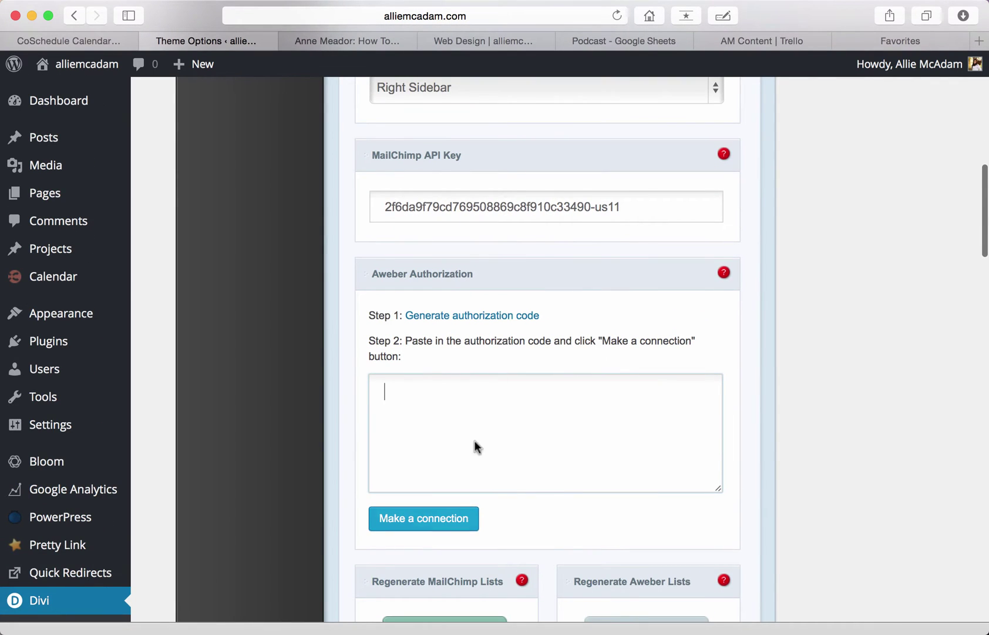
{"action": "scroll", "coordinate": [436, 532], "scroll_direction": "down", "scroll_amount": 1}
{"action": "left_click", "coordinate": [467, 352]}
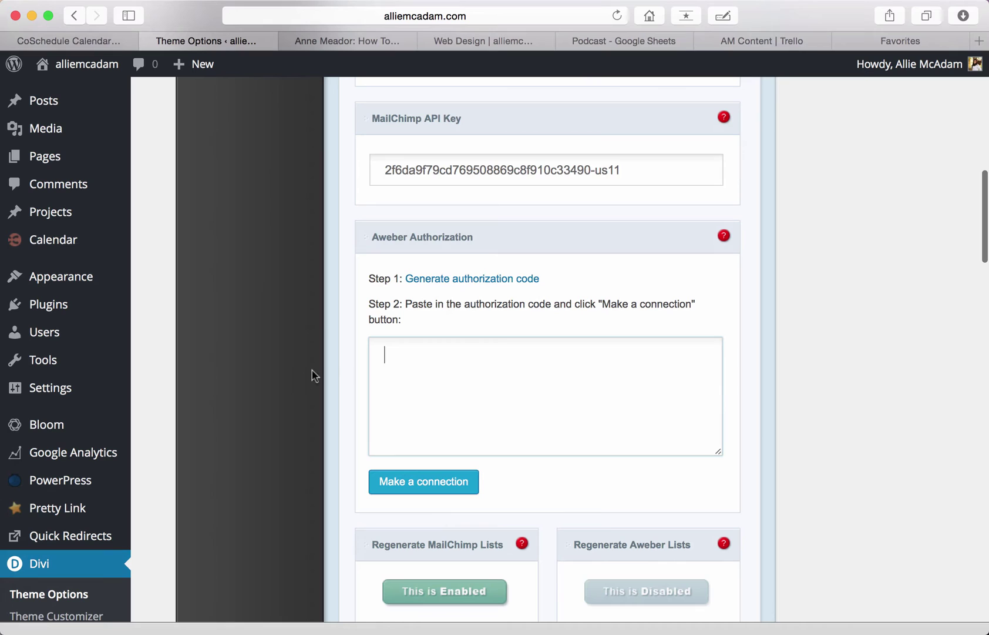
{"action": "scroll", "coordinate": [470, 302], "scroll_direction": "down", "scroll_amount": 6}
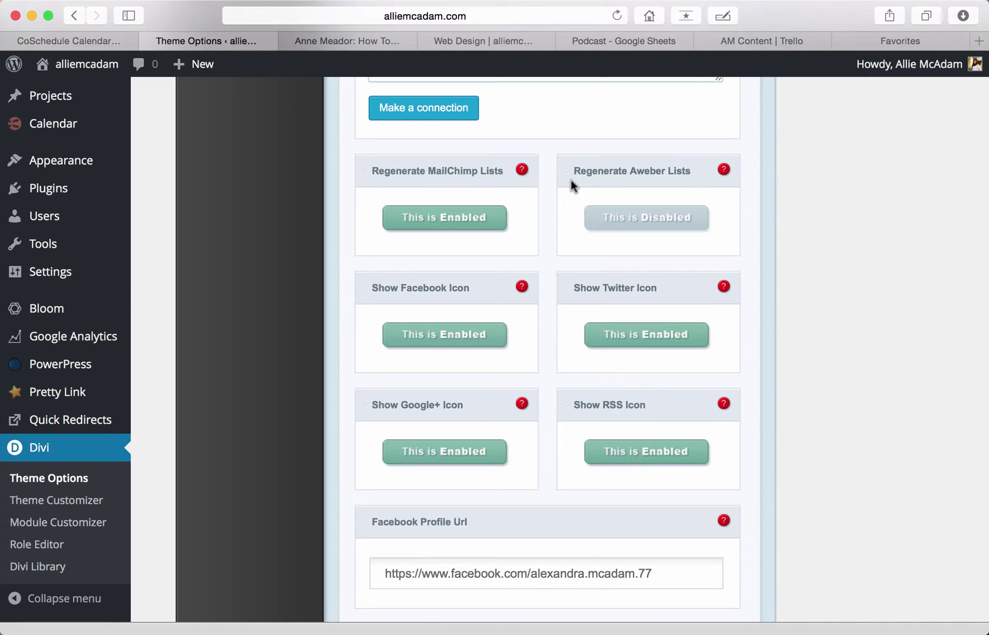
Highlight the Regenerate MailChimp Lists and Regenerate Aweber Lists options
{"action": "scroll", "coordinate": [571, 181], "scroll_direction": "down", "scroll_amount": 2}
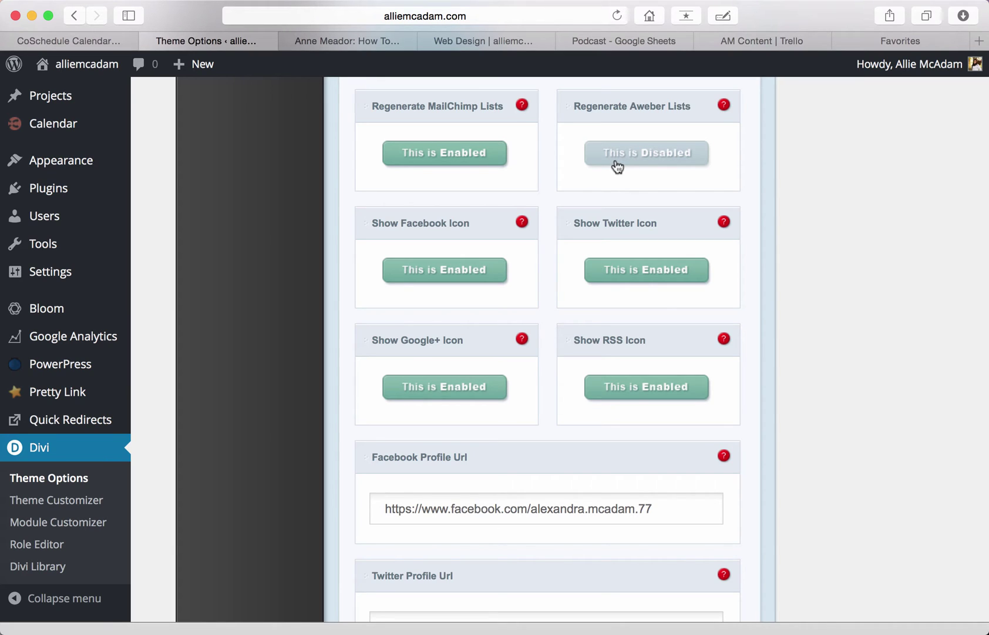
{"action": "double_click", "coordinate": [462, 106]}
{"action": "left_click", "coordinate": [650, 96]}
{"action": "double_click", "coordinate": [648, 106]}
{"action": "left_click", "coordinate": [794, 240]}
Switch to the live Web Design page and scroll down to its social-icon footer
{"action": "scroll", "coordinate": [876, 264], "scroll_direction": "down", "scroll_amount": 2}
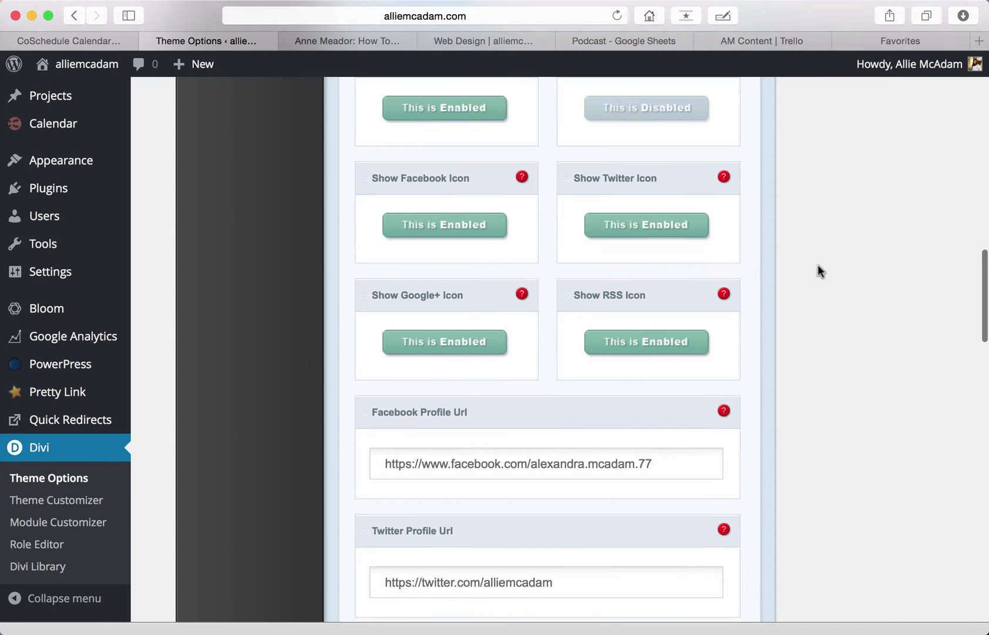
{"action": "left_click", "coordinate": [503, 38]}
{"action": "scroll", "coordinate": [700, 349], "scroll_direction": "down", "scroll_amount": 5}
{"action": "scroll", "coordinate": [702, 356], "scroll_direction": "down", "scroll_amount": 10}
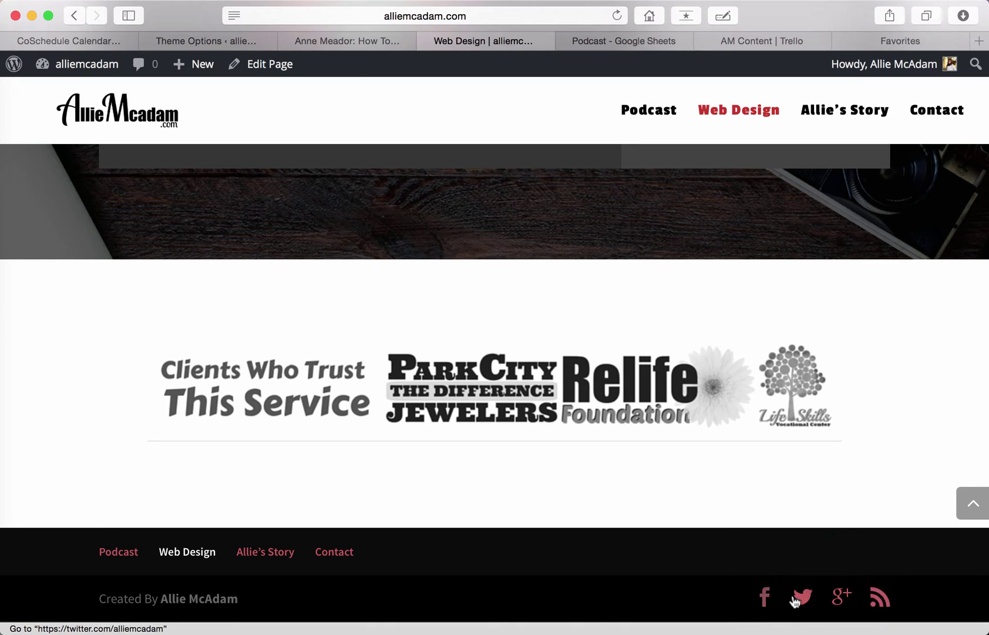
Briefly recheck the live Web Design page and come back to the Divi theme options
{"action": "left_click", "coordinate": [233, 45]}
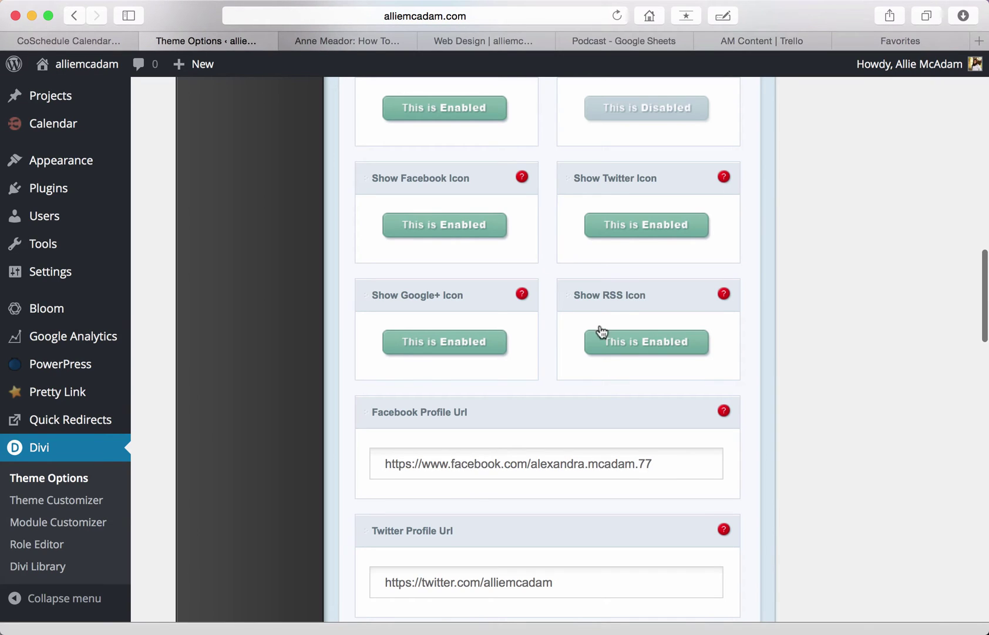
{"action": "scroll", "coordinate": [831, 419], "scroll_direction": "down", "scroll_amount": 5}
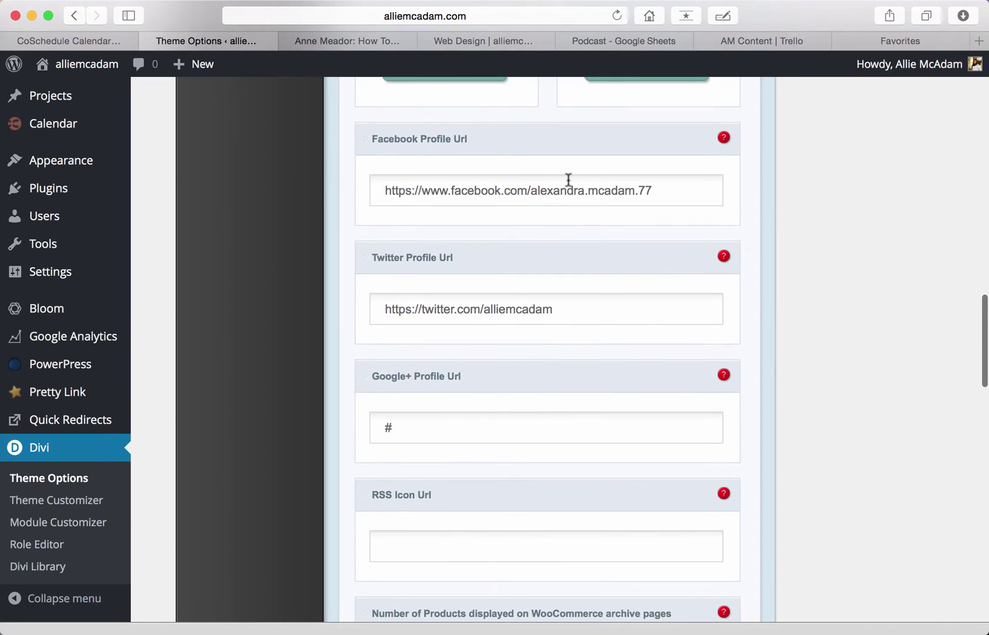
{"action": "scroll", "coordinate": [560, 516], "scroll_direction": "up", "scroll_amount": 1}
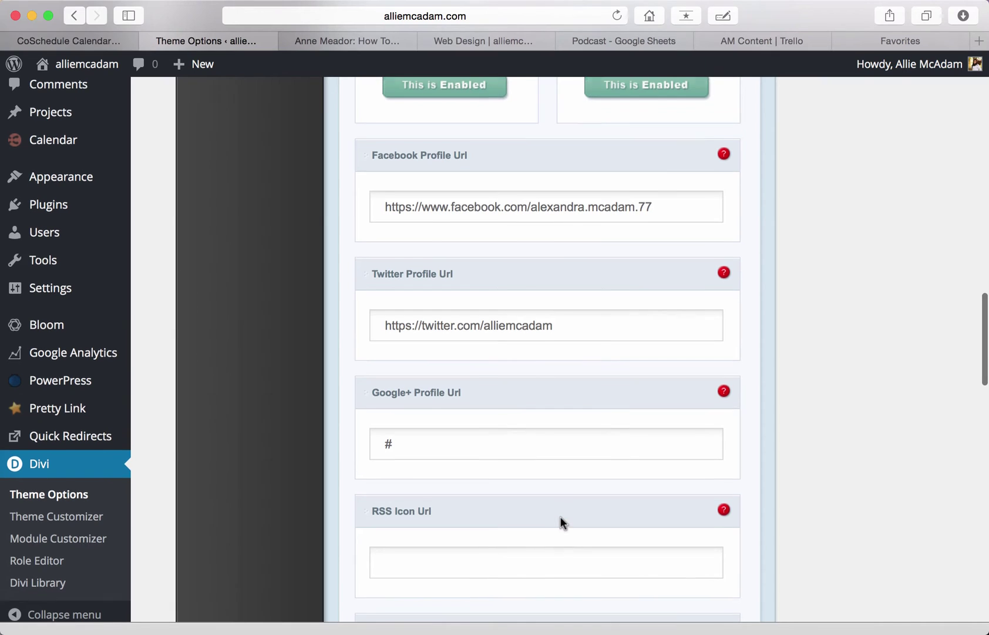
{"action": "left_click", "coordinate": [449, 36]}
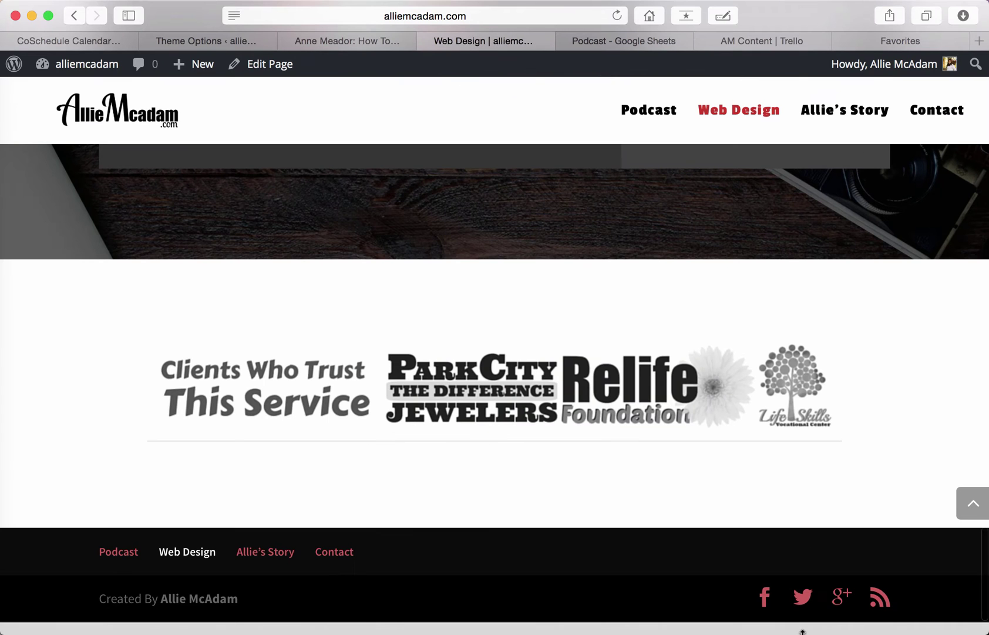
{"action": "left_click", "coordinate": [234, 38]}
Change the WooCommerce archive products-per-page value from 9 to 100
{"action": "scroll", "coordinate": [832, 156], "scroll_direction": "down", "scroll_amount": 2}
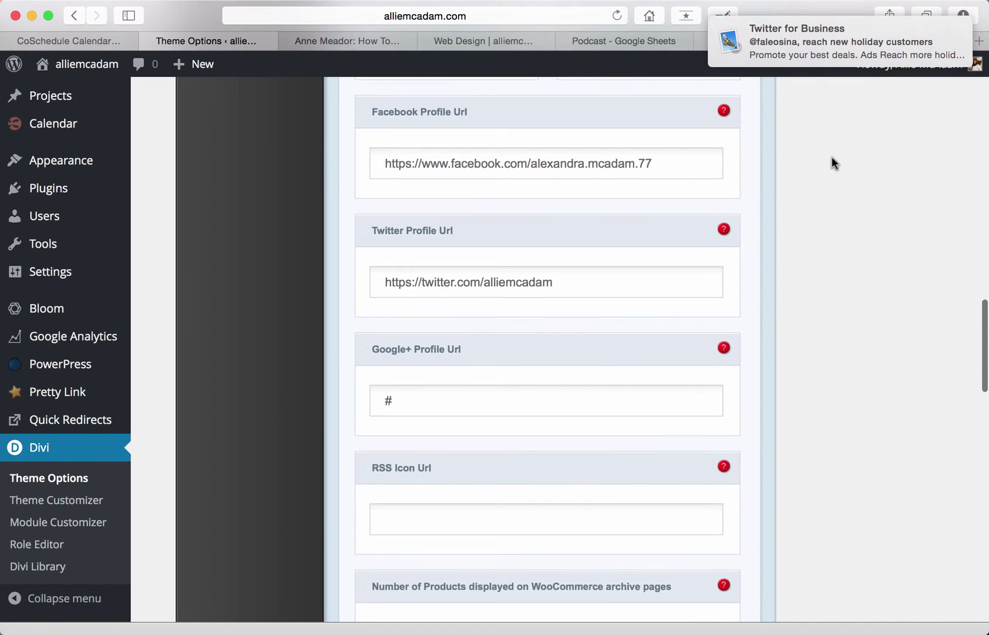
{"action": "scroll", "coordinate": [832, 156], "scroll_direction": "down", "scroll_amount": 10}
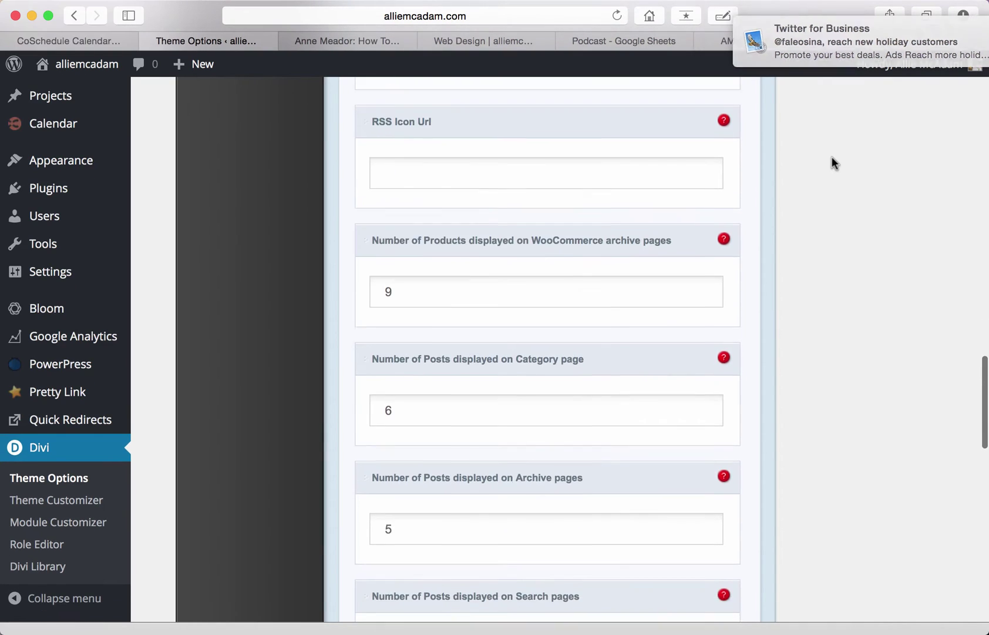
{"action": "scroll", "coordinate": [831, 163], "scroll_direction": "down", "scroll_amount": 3}
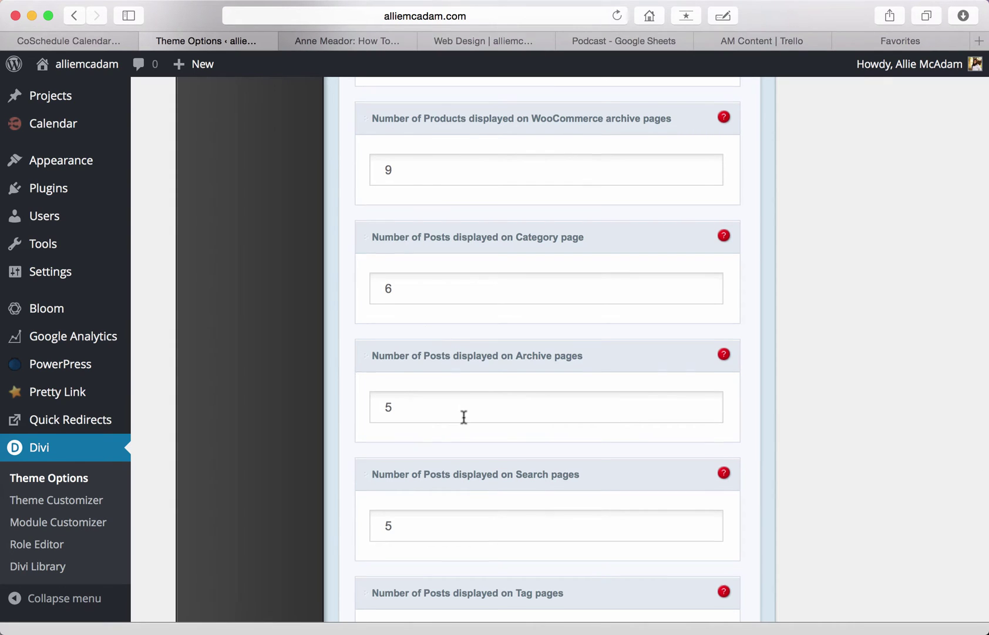
{"action": "scroll", "coordinate": [461, 416], "scroll_direction": "down", "scroll_amount": 5}
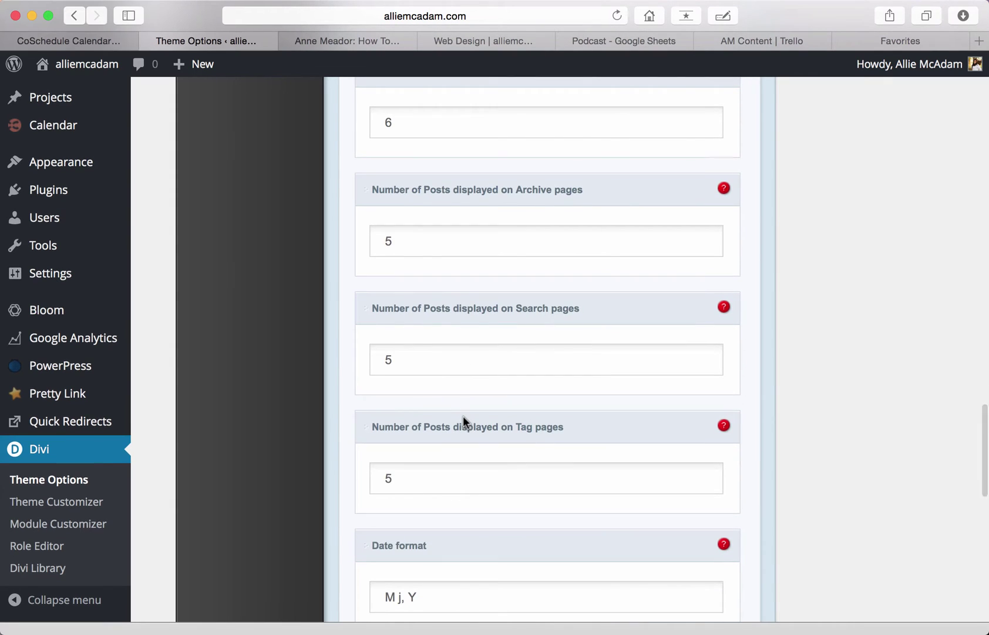
{"action": "scroll", "coordinate": [504, 440], "scroll_direction": "down", "scroll_amount": 3}
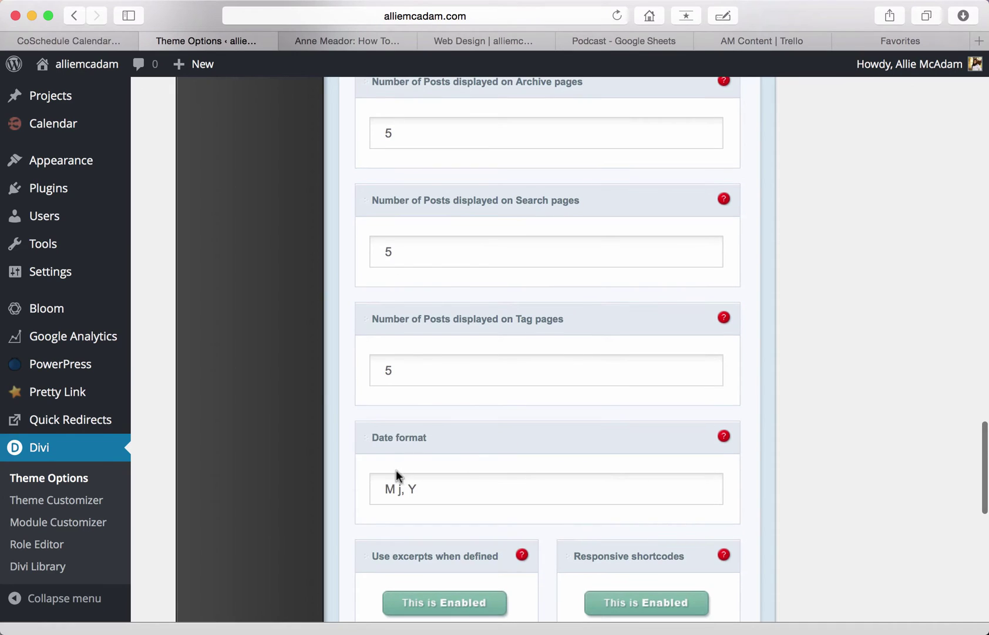
{"action": "scroll", "coordinate": [524, 479], "scroll_direction": "up", "scroll_amount": 7}
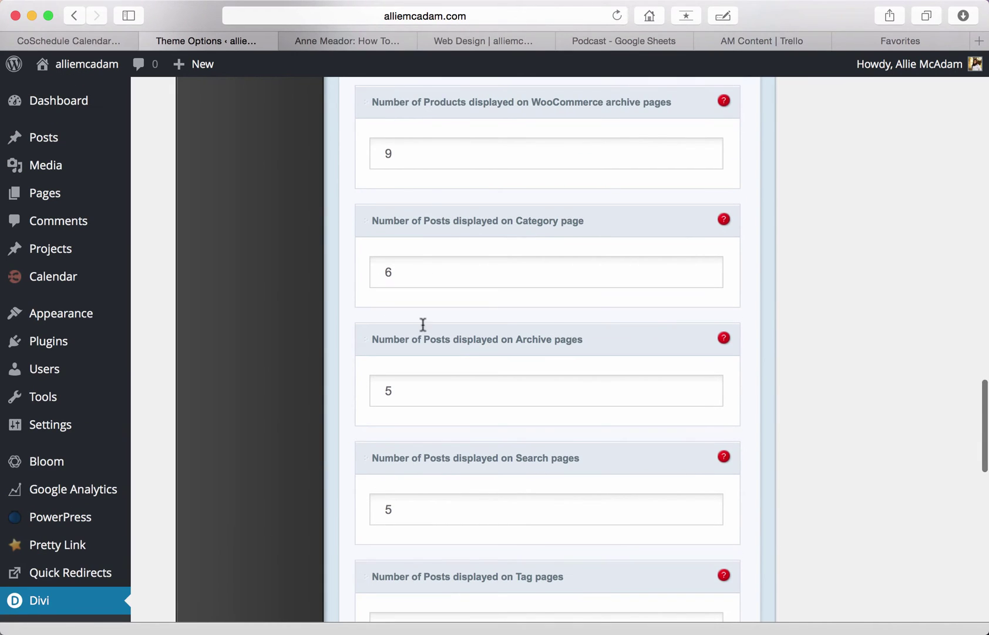
{"action": "left_click_drag", "start_coordinate": [399, 157], "coordinate": [333, 158]}
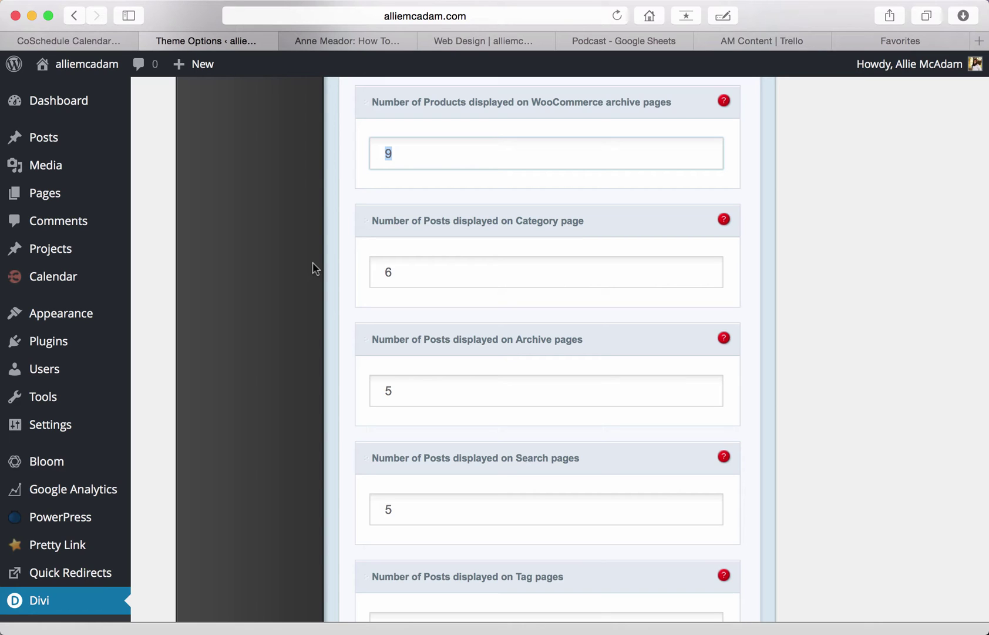
{"action": "type", "text": "100"}
{"action": "left_click", "coordinate": [284, 245]}
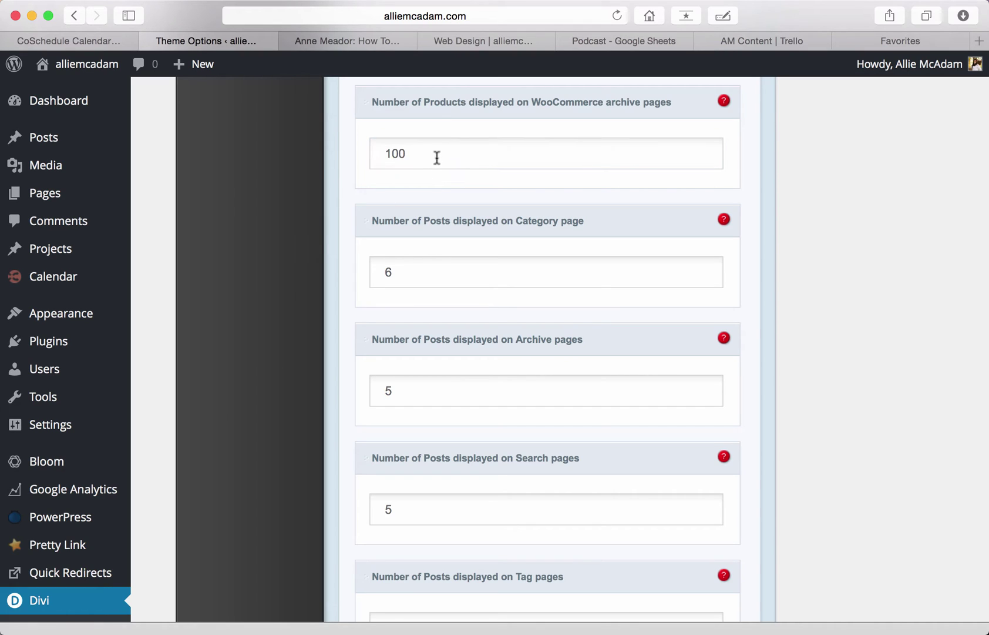
{"action": "left_click_drag", "start_coordinate": [437, 155], "coordinate": [336, 153]}
{"action": "left_click", "coordinate": [336, 153]}
Scroll the general options and open the help note for Responsive shortcodes
{"action": "scroll", "coordinate": [336, 153], "scroll_direction": "down", "scroll_amount": 2}
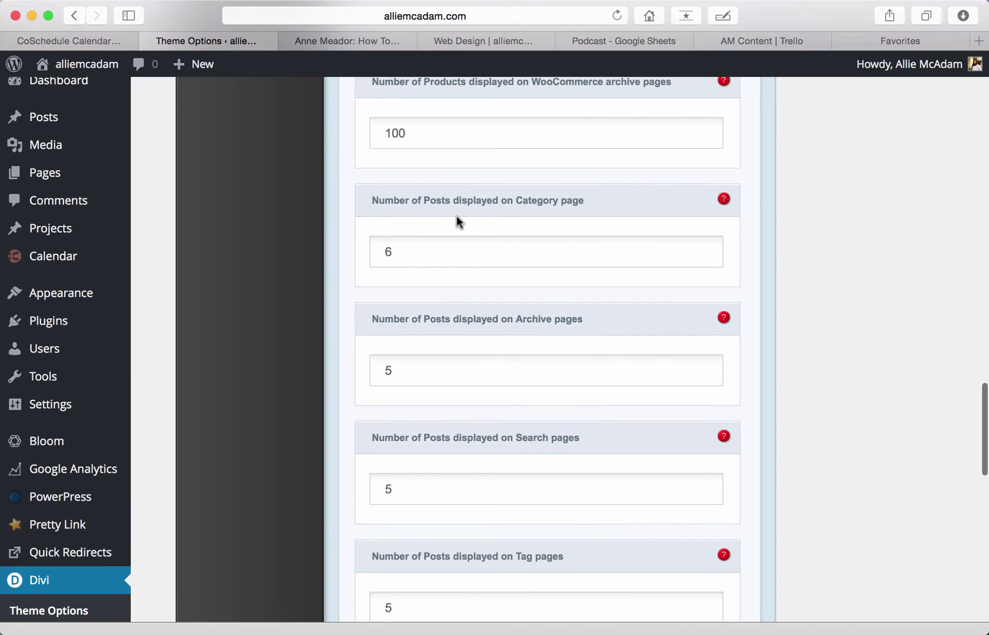
{"action": "scroll", "coordinate": [385, 352], "scroll_direction": "down", "scroll_amount": 10}
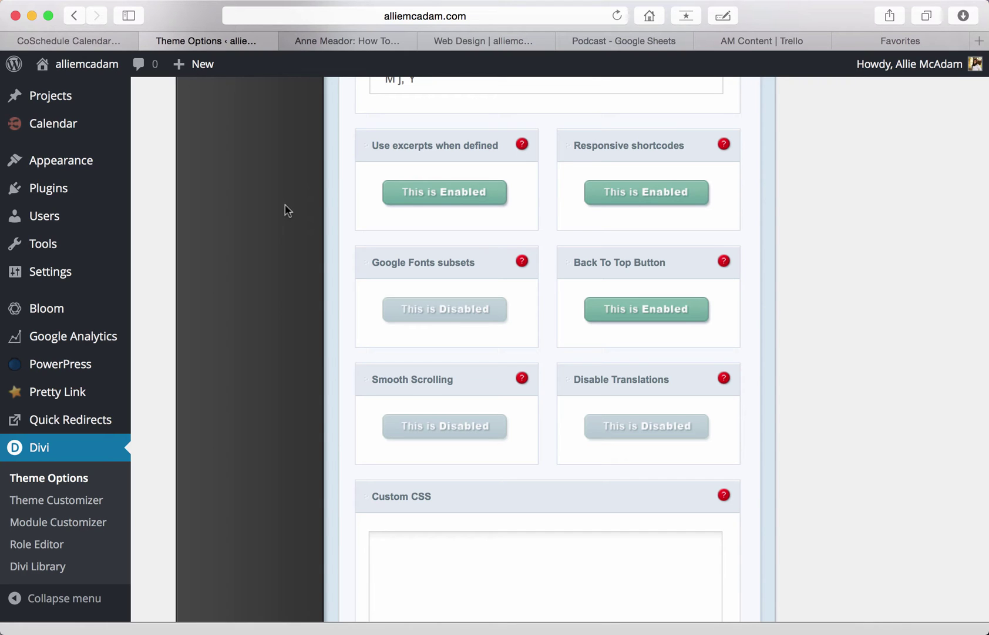
{"action": "scroll", "coordinate": [88, 148], "scroll_direction": "up", "scroll_amount": 5}
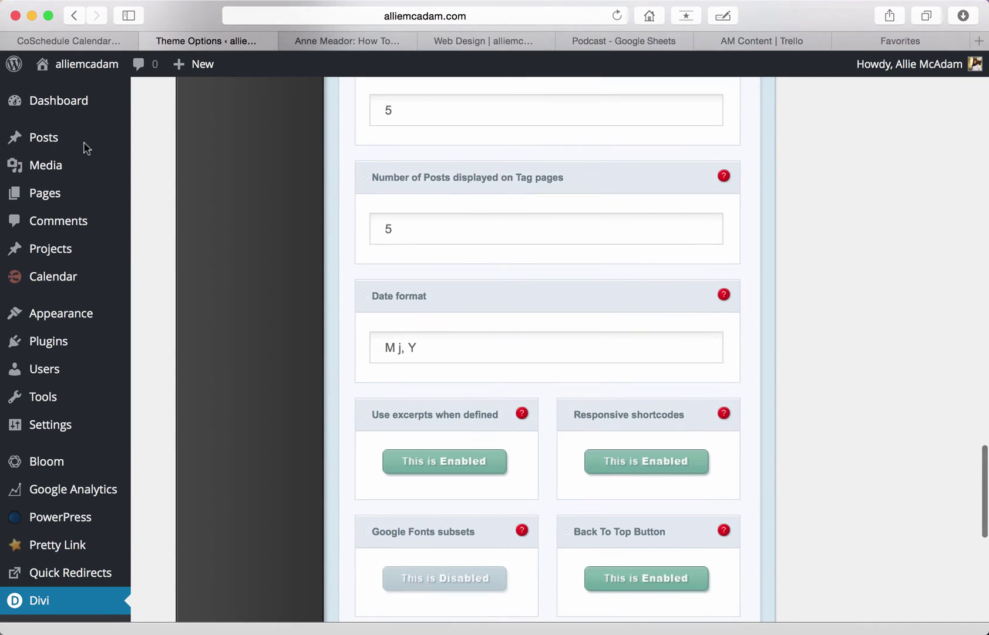
{"action": "scroll", "coordinate": [298, 375], "scroll_direction": "down", "scroll_amount": 5}
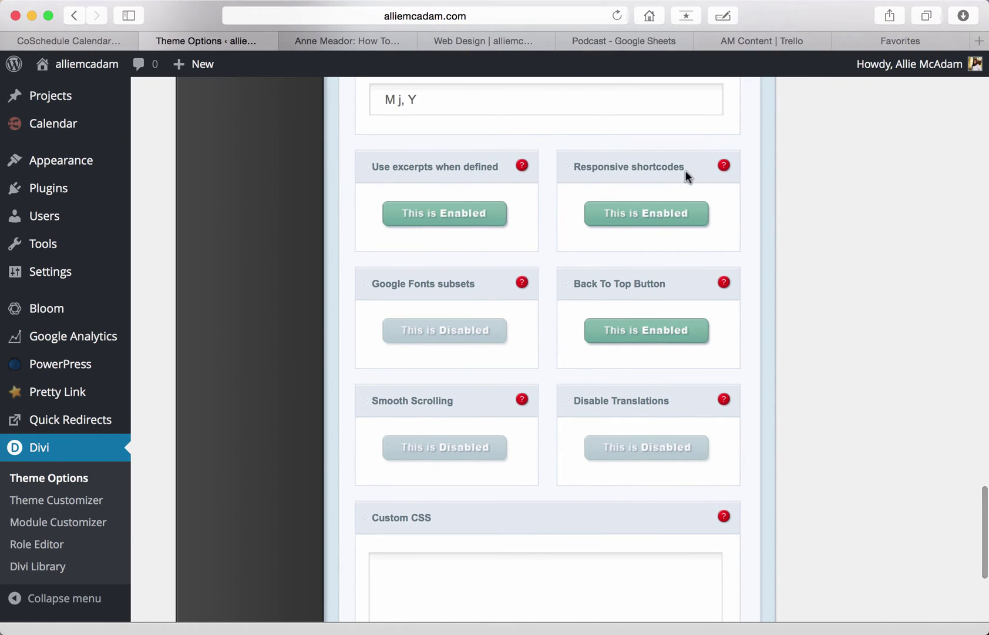
{"action": "left_click", "coordinate": [724, 167]}
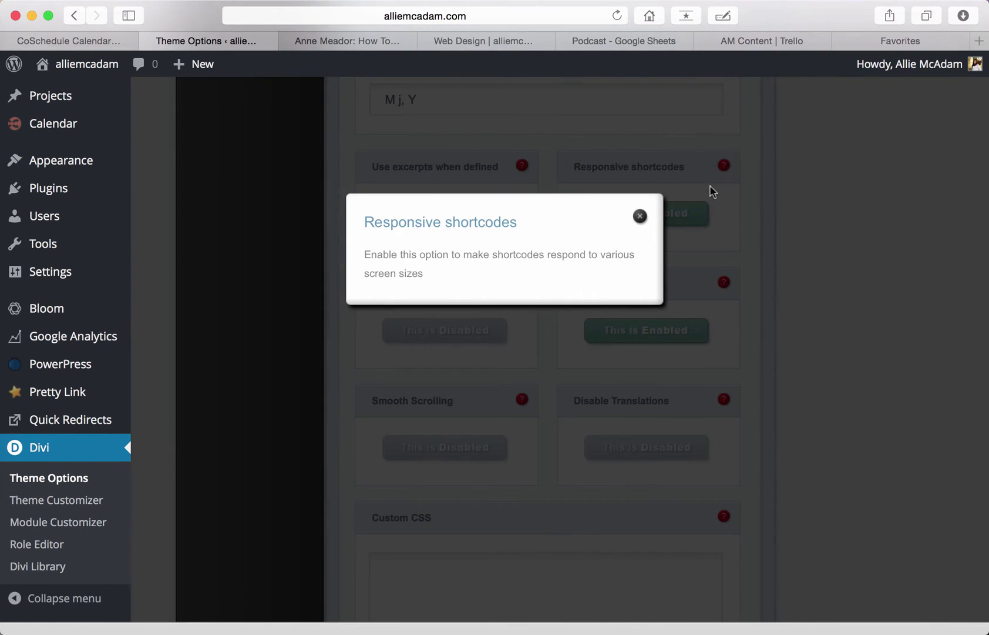
Close the Responsive shortcodes help and view the top of the live Web Design page
{"action": "left_click", "coordinate": [640, 219]}
{"action": "left_click", "coordinate": [461, 44]}
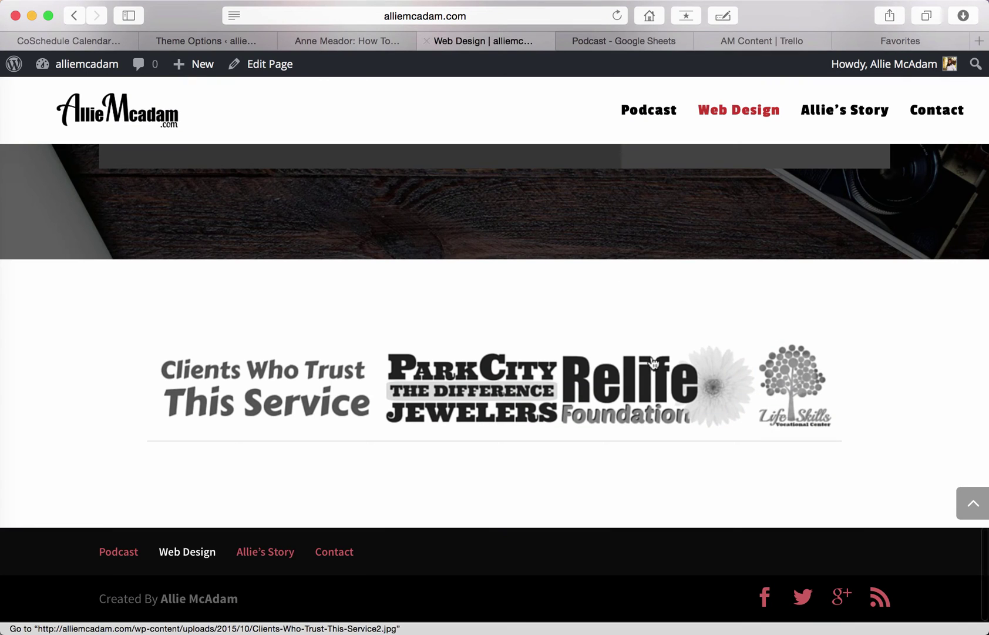
{"action": "scroll", "coordinate": [680, 353], "scroll_direction": "up", "scroll_amount": 15}
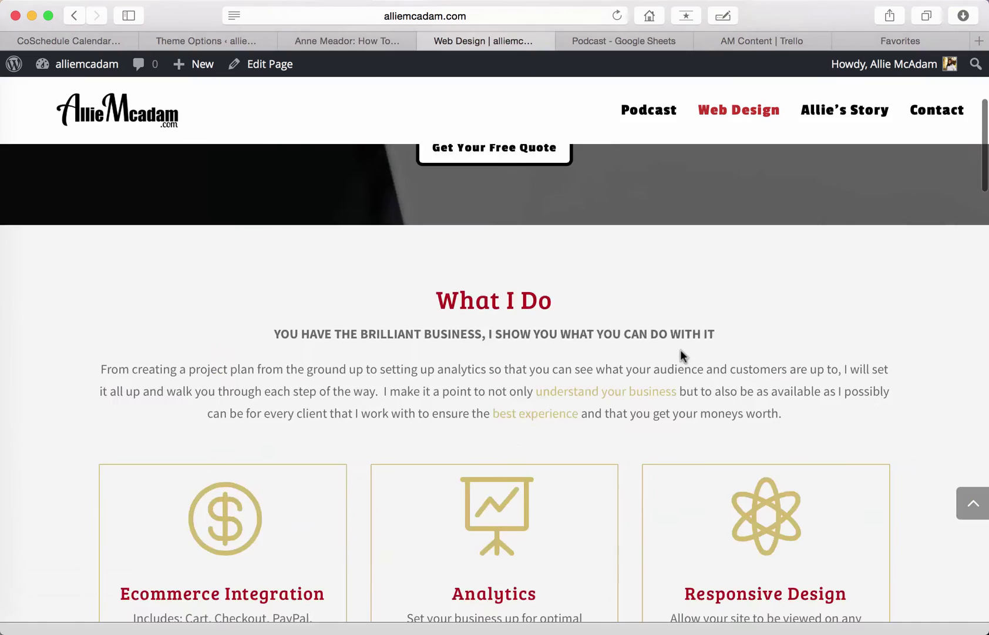
{"action": "scroll", "coordinate": [681, 348], "scroll_direction": "up", "scroll_amount": 5}
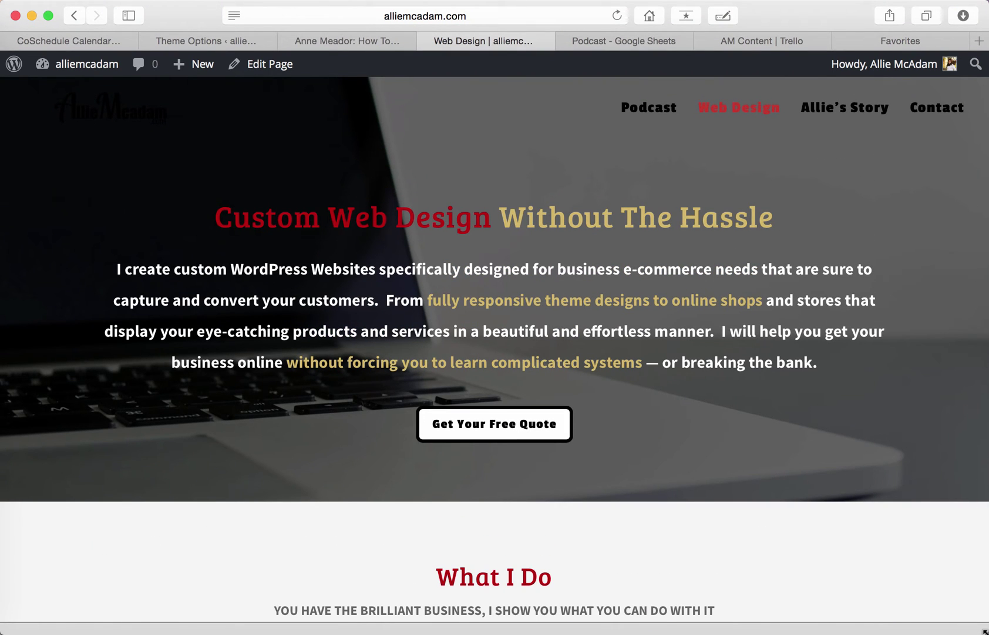
Narrow the browser to preview the mobile layout, widen it back, and return to theme options
{"action": "left_click_drag", "start_coordinate": [986, 632], "coordinate": [283, 631]}
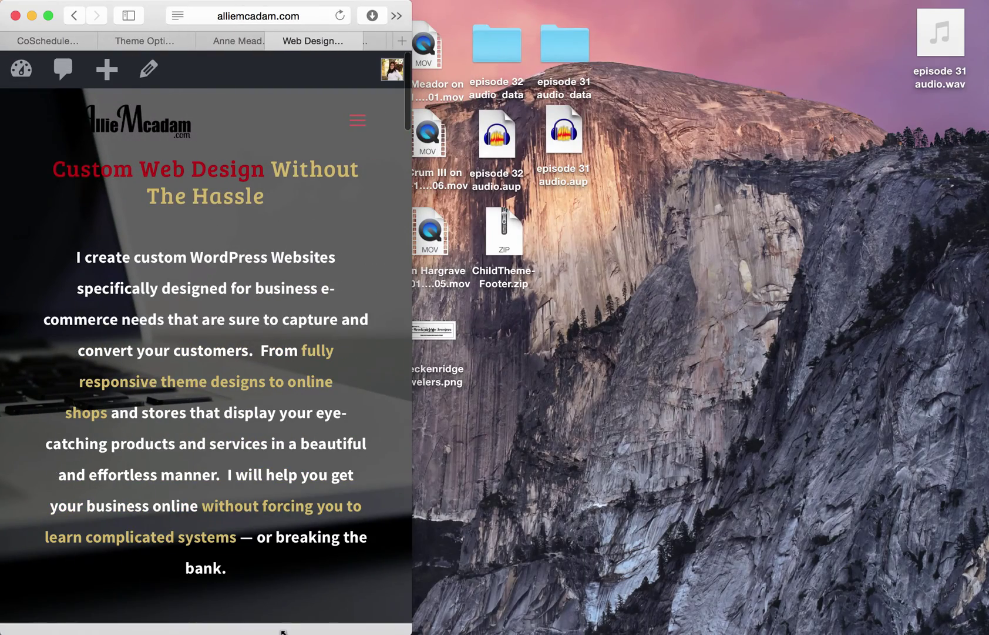
{"action": "left_click_drag", "start_coordinate": [411, 629], "coordinate": [988, 631]}
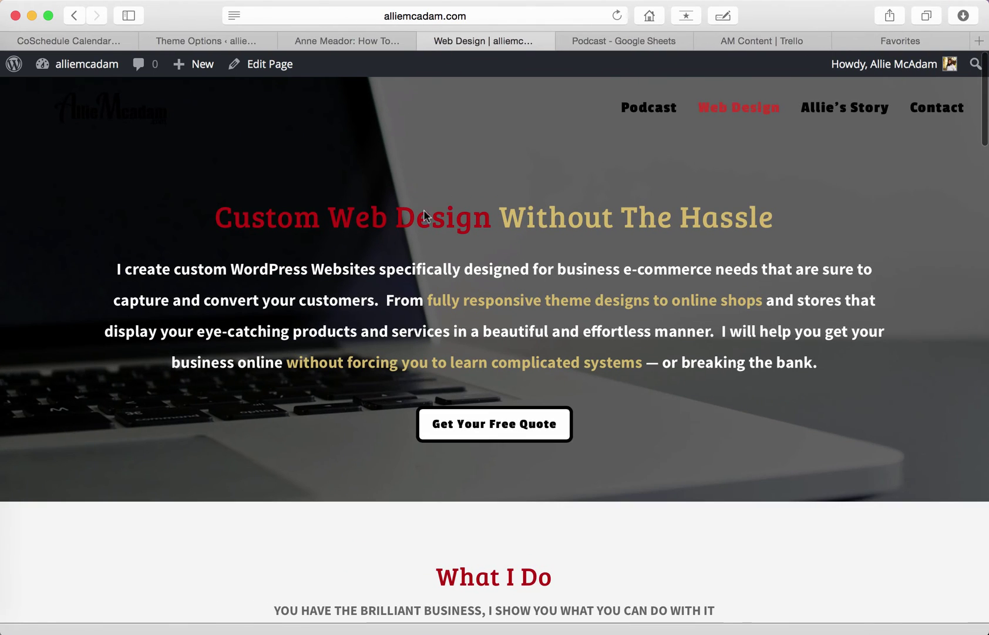
{"action": "left_click", "coordinate": [191, 39]}
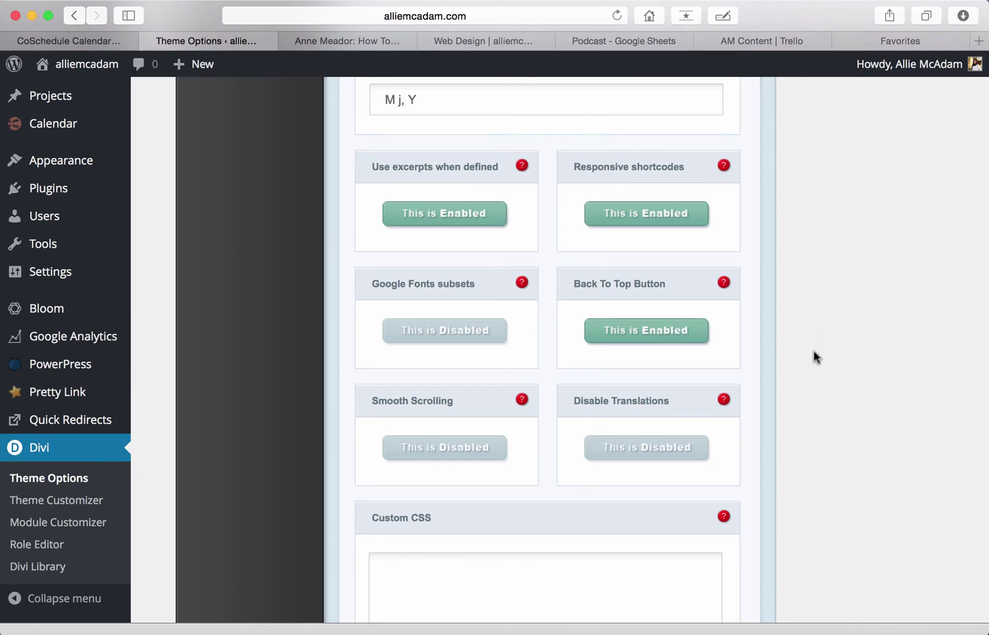
{"action": "scroll", "coordinate": [814, 351], "scroll_direction": "down", "scroll_amount": 5}
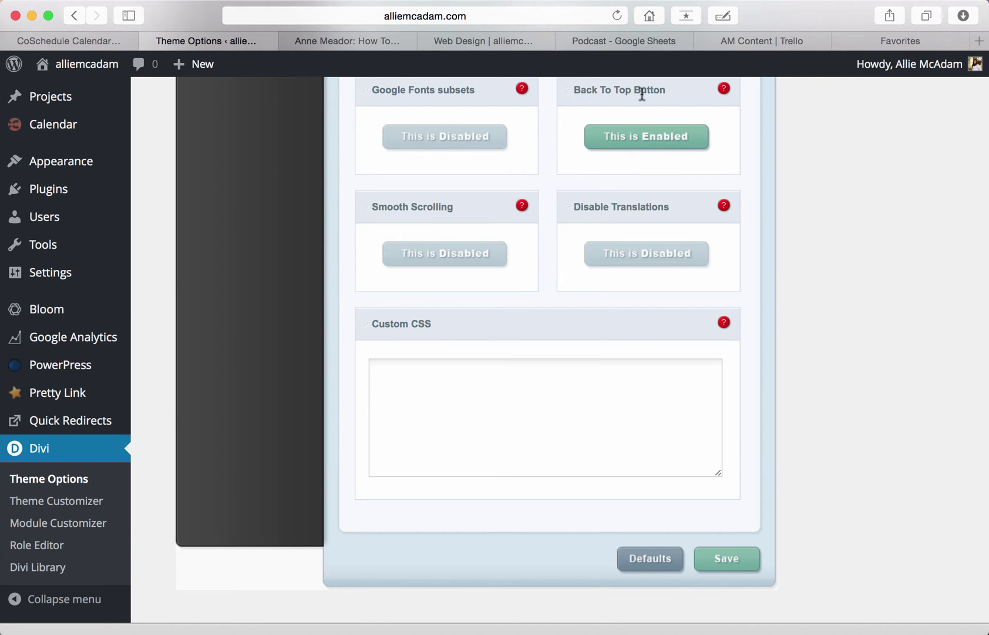
{"action": "left_click", "coordinate": [427, 40]}
{"action": "scroll", "coordinate": [928, 436], "scroll_direction": "down", "scroll_amount": 20}
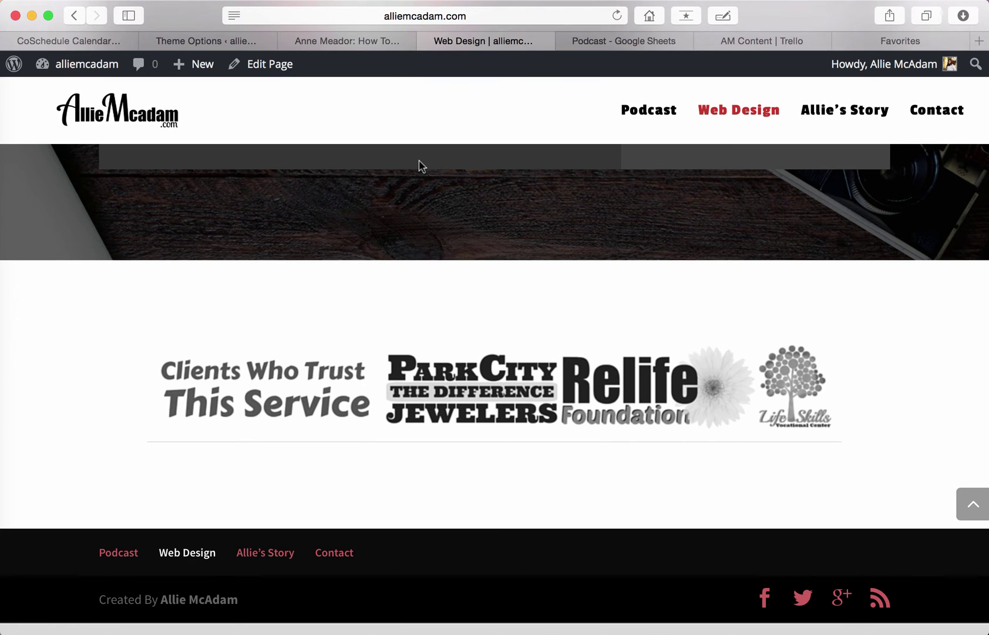
{"action": "left_click", "coordinate": [971, 503]}
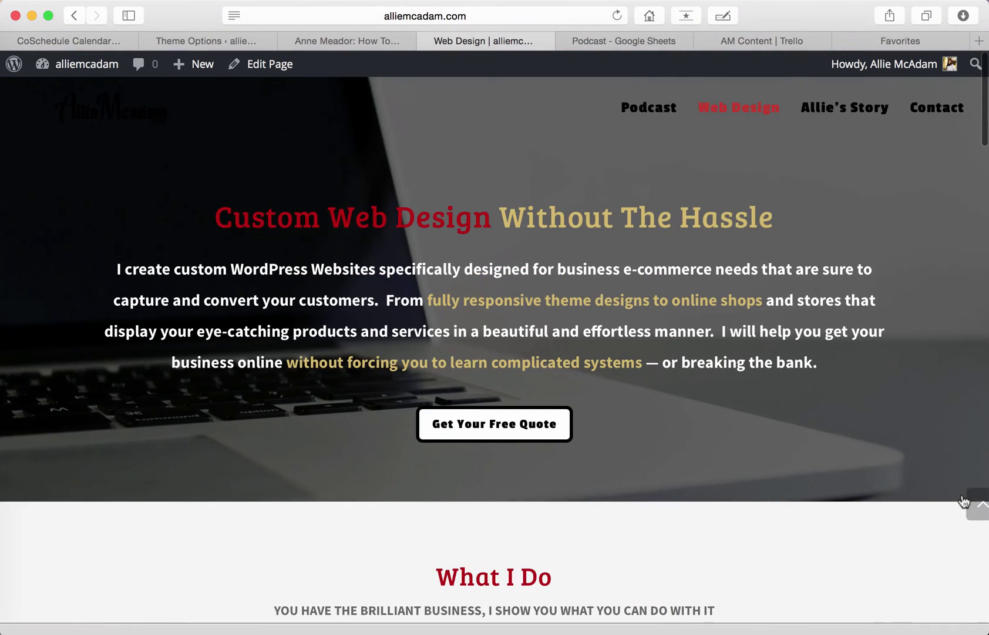
{"action": "left_click", "coordinate": [196, 39]}
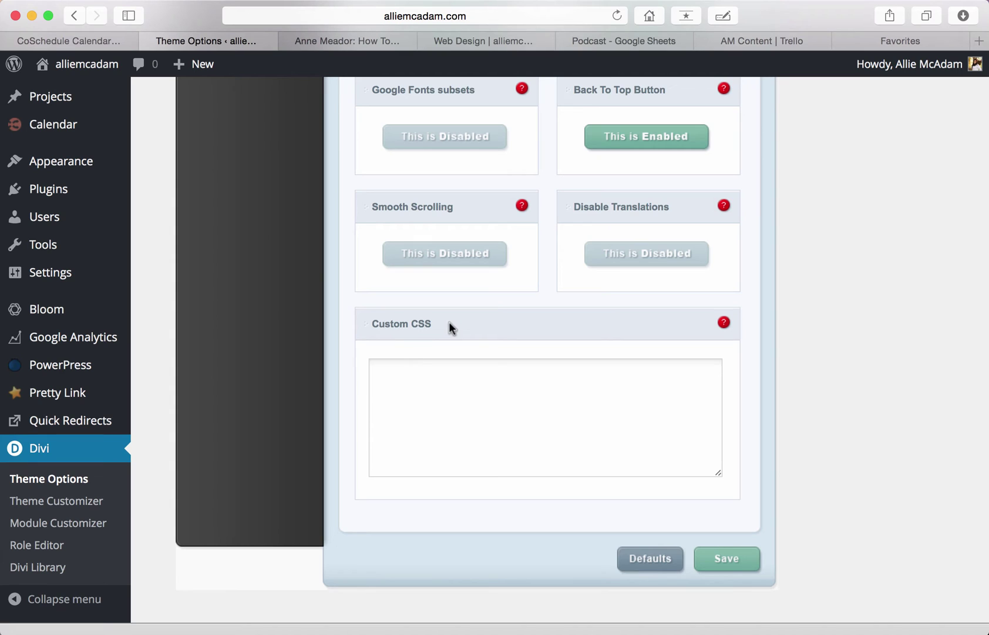
{"action": "left_click", "coordinate": [416, 448]}
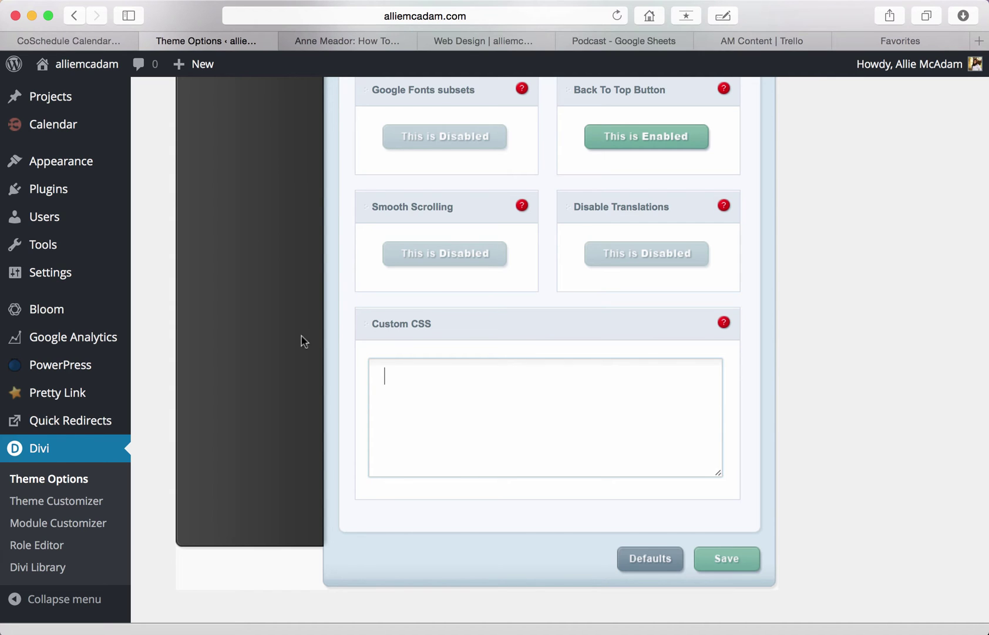
{"action": "scroll", "coordinate": [304, 340], "scroll_direction": "up", "scroll_amount": 20}
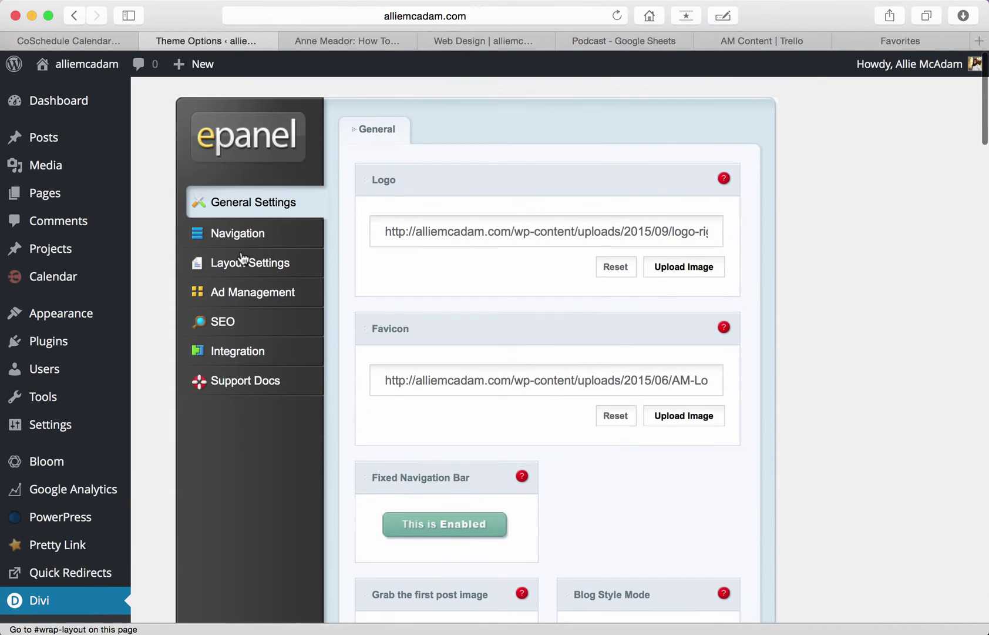
Open the Navigation settings and scroll through the exclude-pages list
{"action": "left_click", "coordinate": [239, 238]}
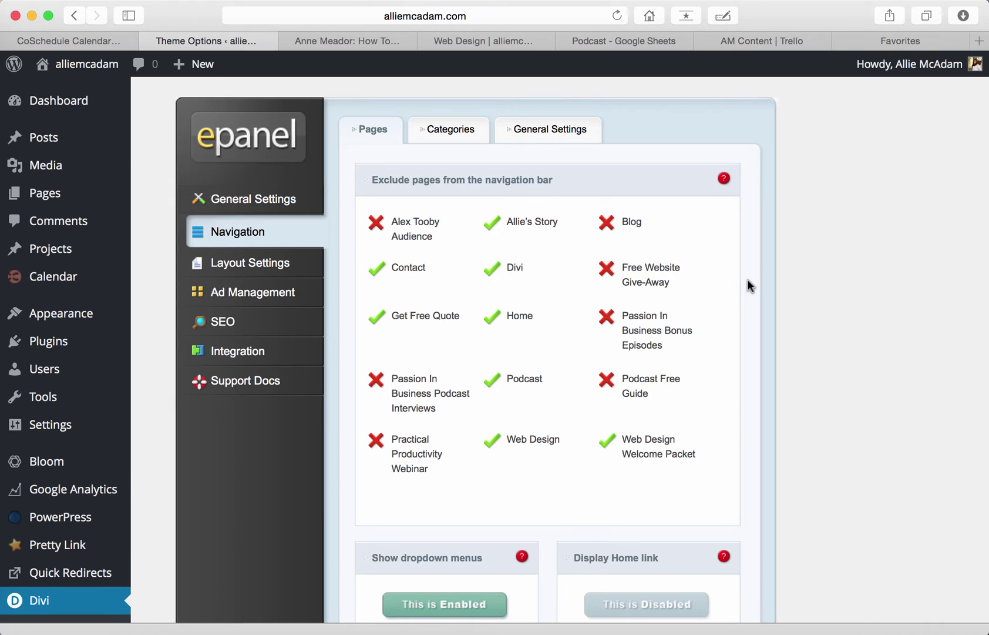
{"action": "scroll", "coordinate": [748, 279], "scroll_direction": "down", "scroll_amount": 2}
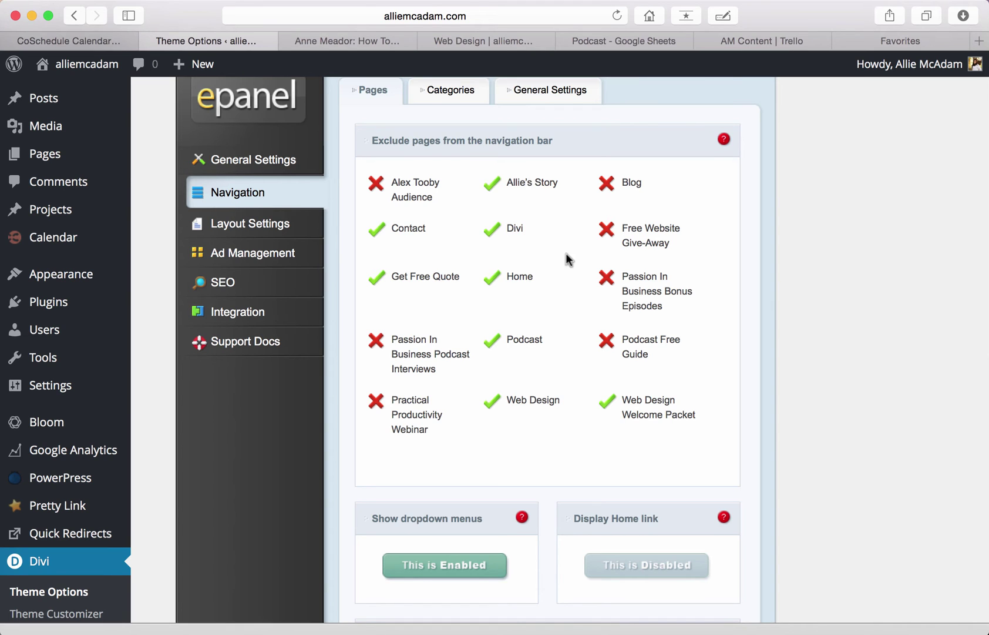
{"action": "scroll", "coordinate": [569, 259], "scroll_direction": "down", "scroll_amount": 1}
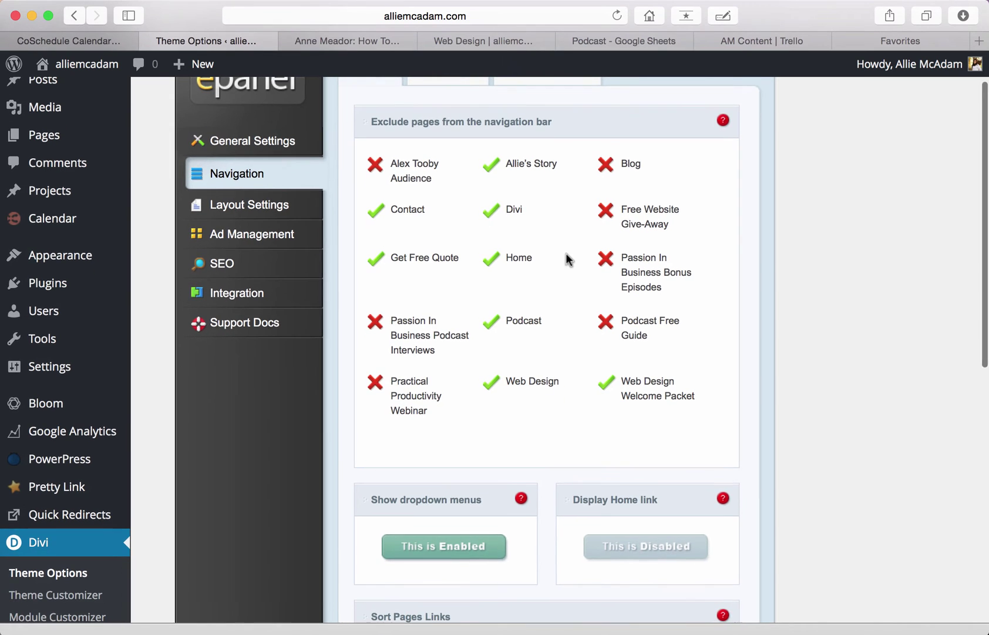
Compare the live Web Design page and podcast post menus, then return to Navigation settings
{"action": "left_click", "coordinate": [487, 42]}
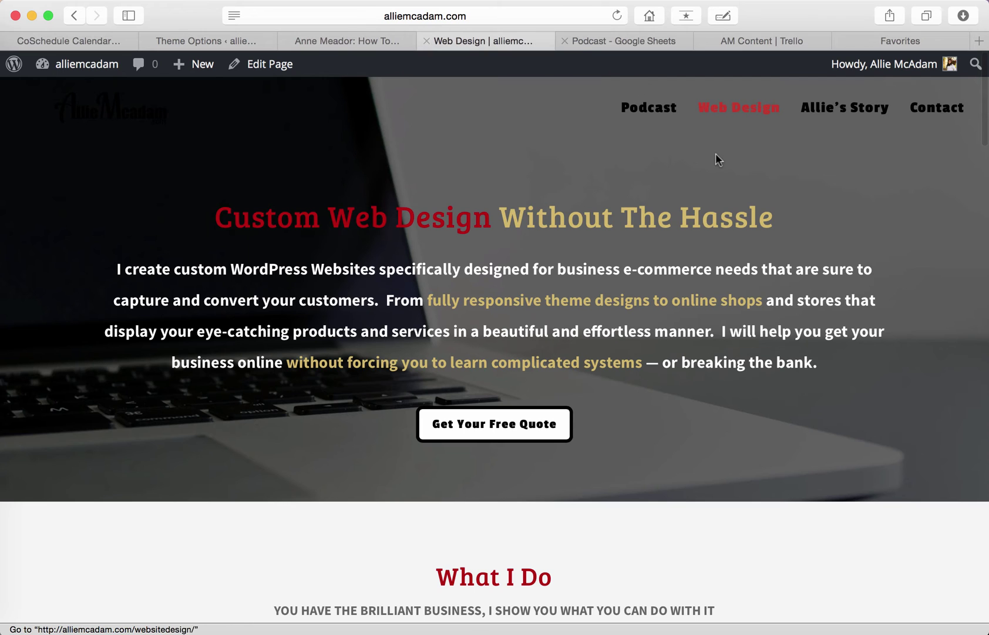
{"action": "left_click", "coordinate": [330, 40]}
{"action": "left_click", "coordinate": [229, 40]}
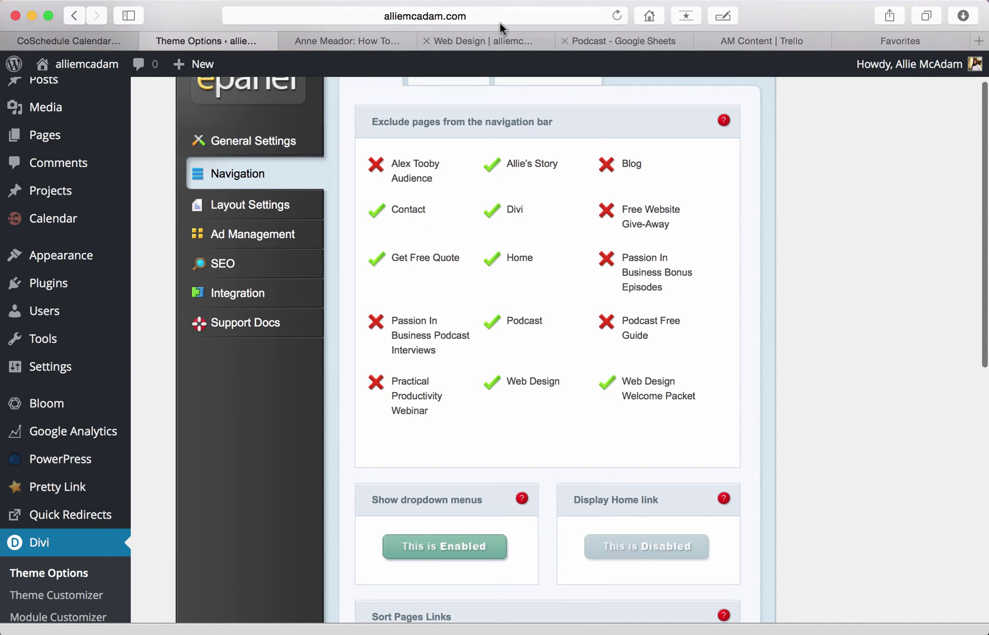
{"action": "left_click", "coordinate": [484, 39]}
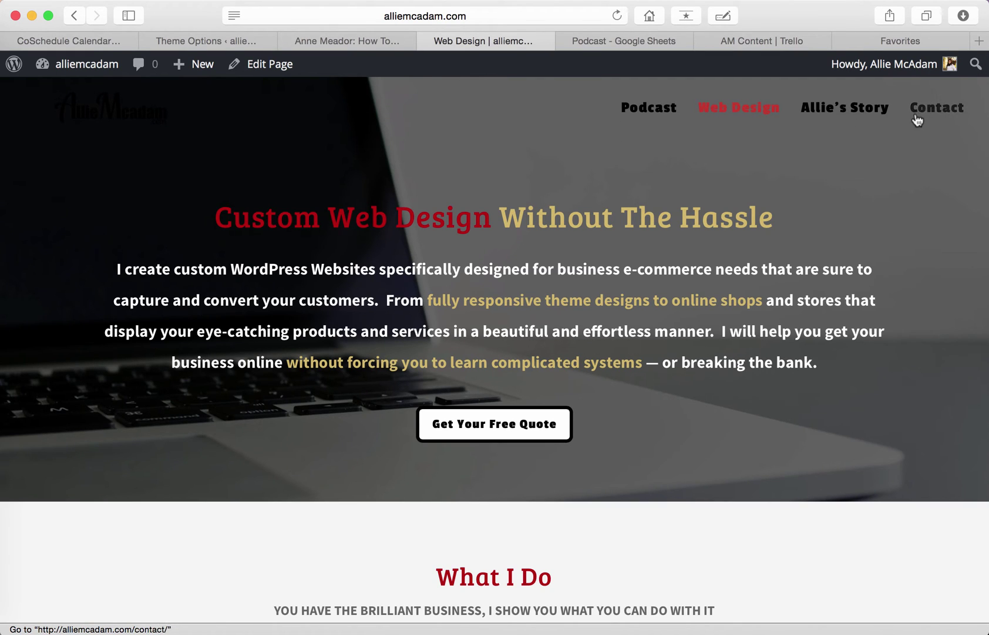
{"action": "left_click", "coordinate": [219, 41]}
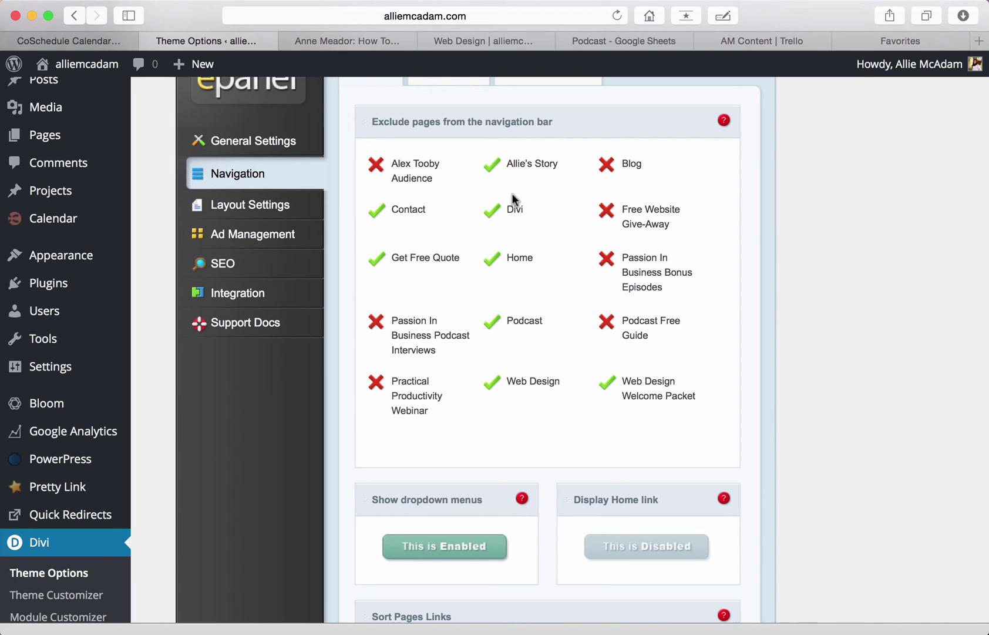
Scroll the Pages navigation options, then check the live site's Web Design menu link and return
{"action": "scroll", "coordinate": [515, 223], "scroll_direction": "down", "scroll_amount": 5}
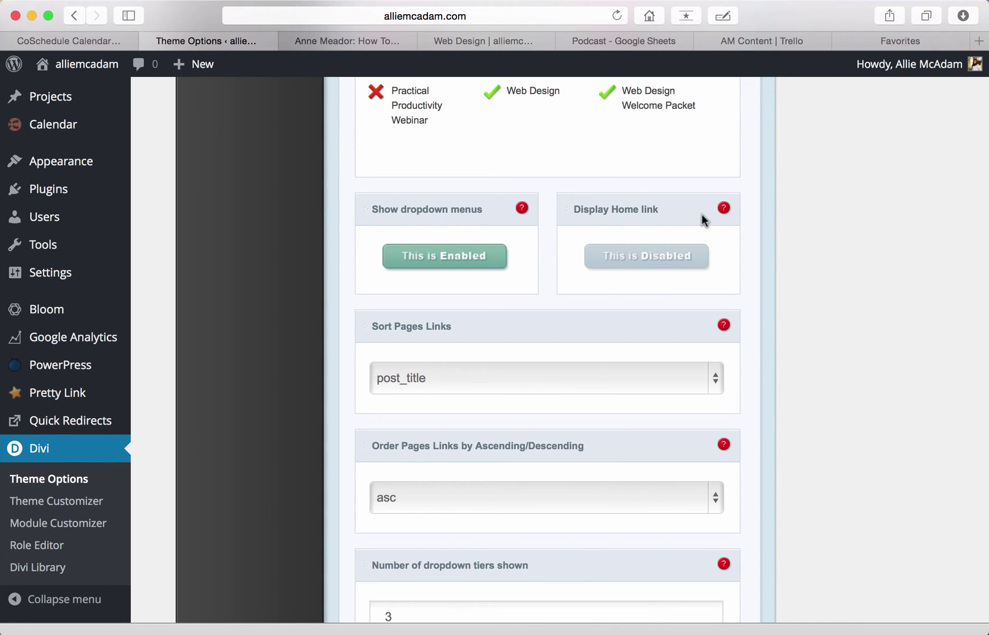
{"action": "scroll", "coordinate": [740, 373], "scroll_direction": "down", "scroll_amount": 2}
{"action": "scroll", "coordinate": [740, 369], "scroll_direction": "down", "scroll_amount": 1}
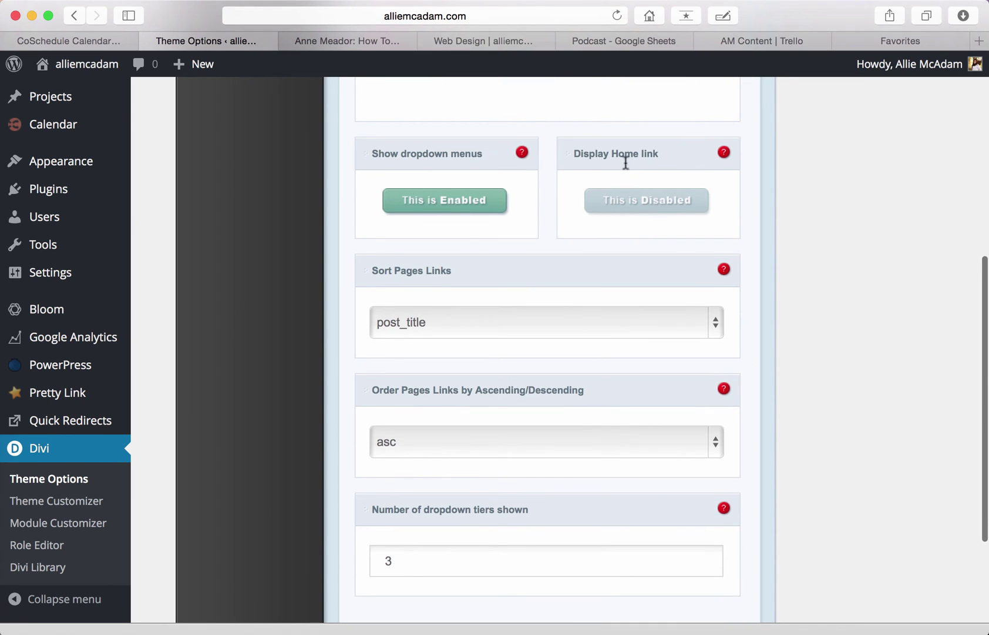
{"action": "scroll", "coordinate": [433, 240], "scroll_direction": "down", "scroll_amount": 10}
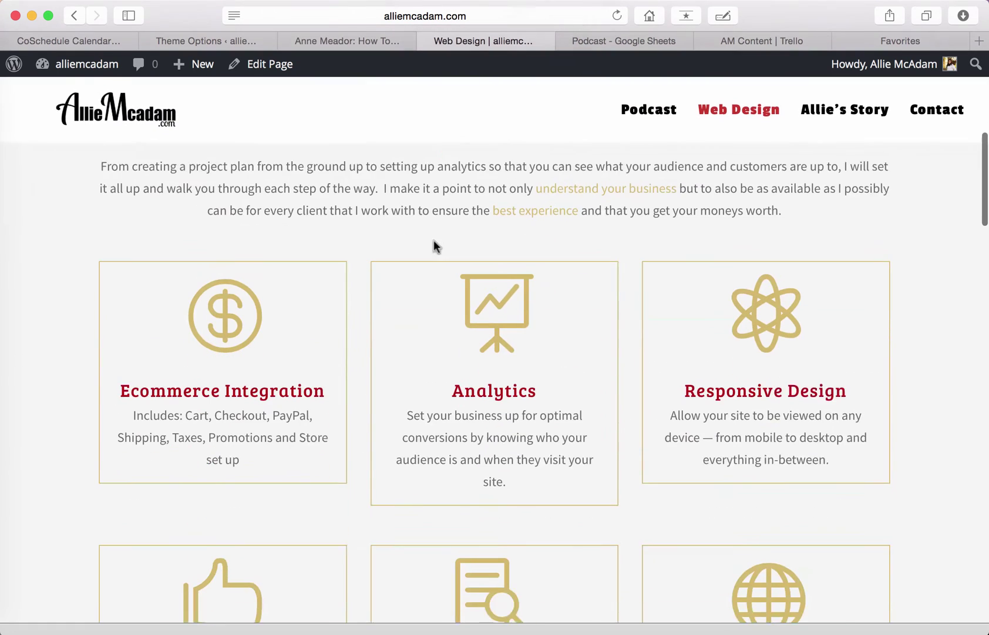
{"action": "left_click", "coordinate": [89, 134]}
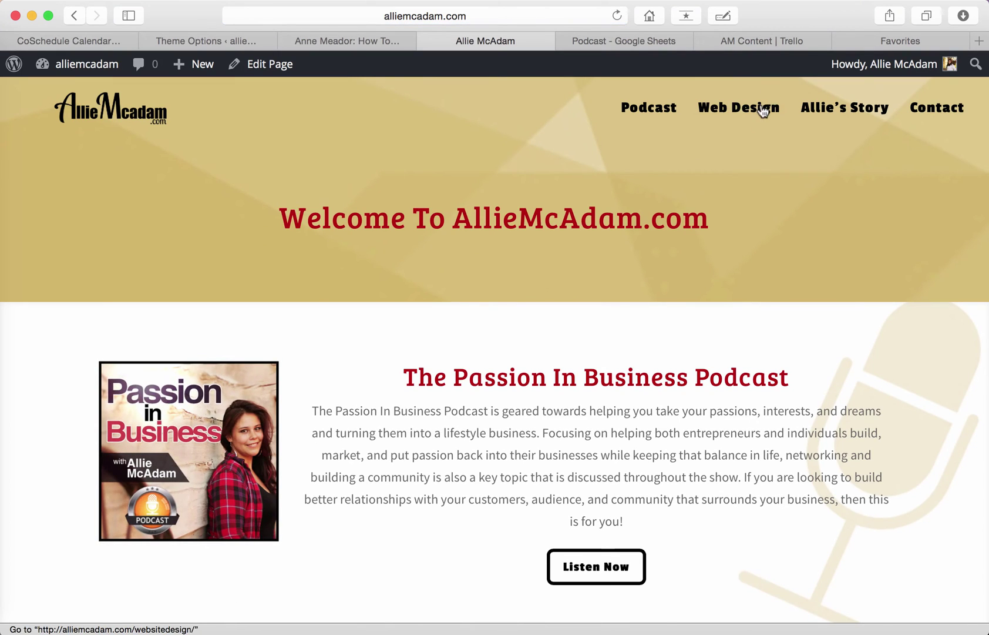
{"action": "left_click", "coordinate": [762, 106]}
{"action": "left_click", "coordinate": [236, 39]}
Select the Number of dropdown tiers shown value field
{"action": "scroll", "coordinate": [467, 265], "scroll_direction": "down", "scroll_amount": 3}
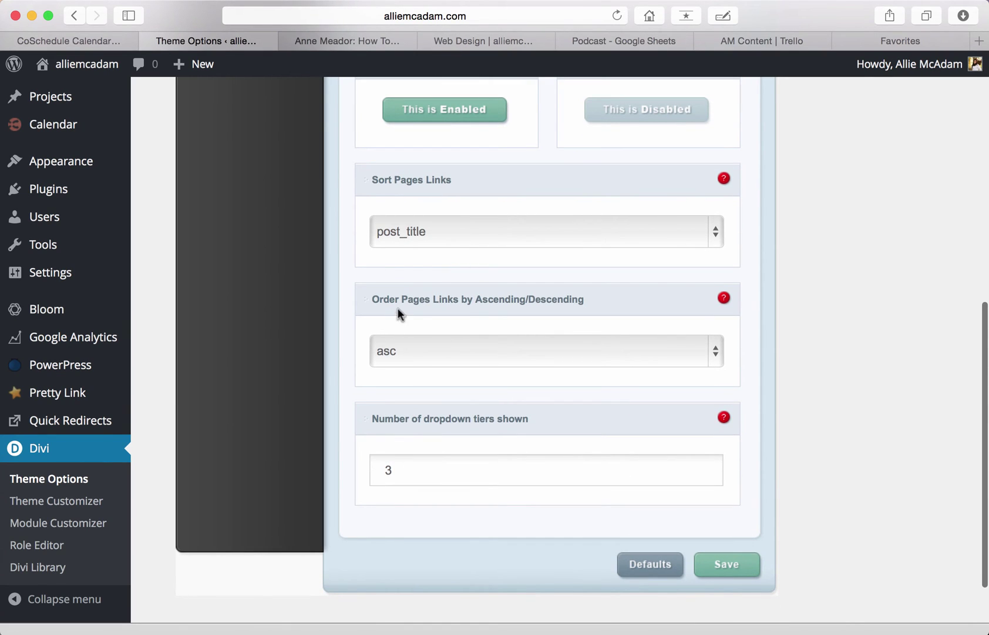
{"action": "left_click", "coordinate": [437, 460]}
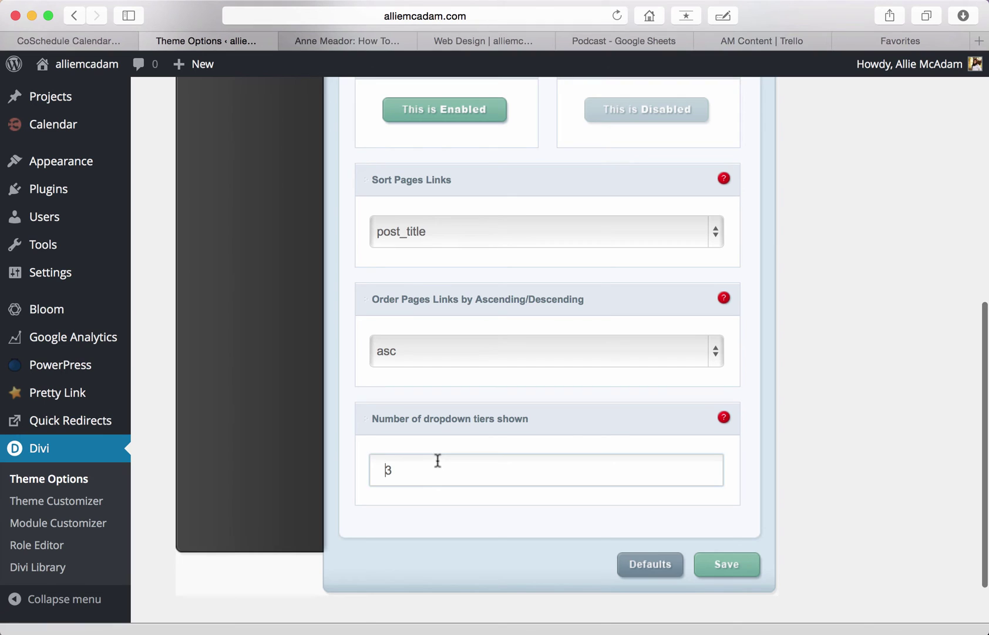
{"action": "scroll", "coordinate": [438, 461], "scroll_direction": "up", "scroll_amount": 15}
Include the Podcast category in the site's navigation bar
{"action": "left_click", "coordinate": [452, 130]}
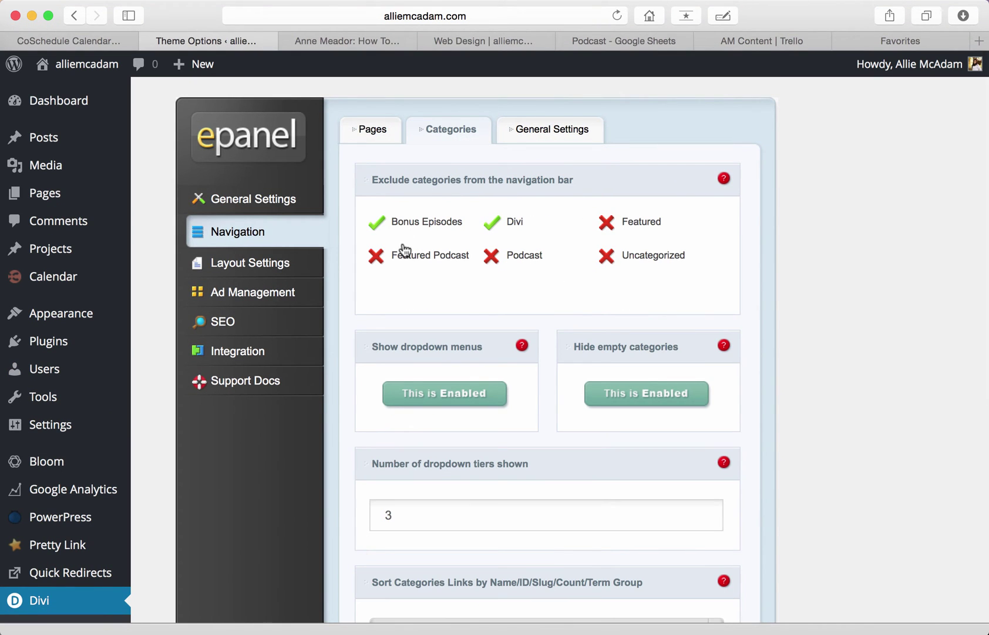
{"action": "left_click", "coordinate": [527, 262]}
{"action": "scroll", "coordinate": [603, 290], "scroll_direction": "down", "scroll_amount": 2}
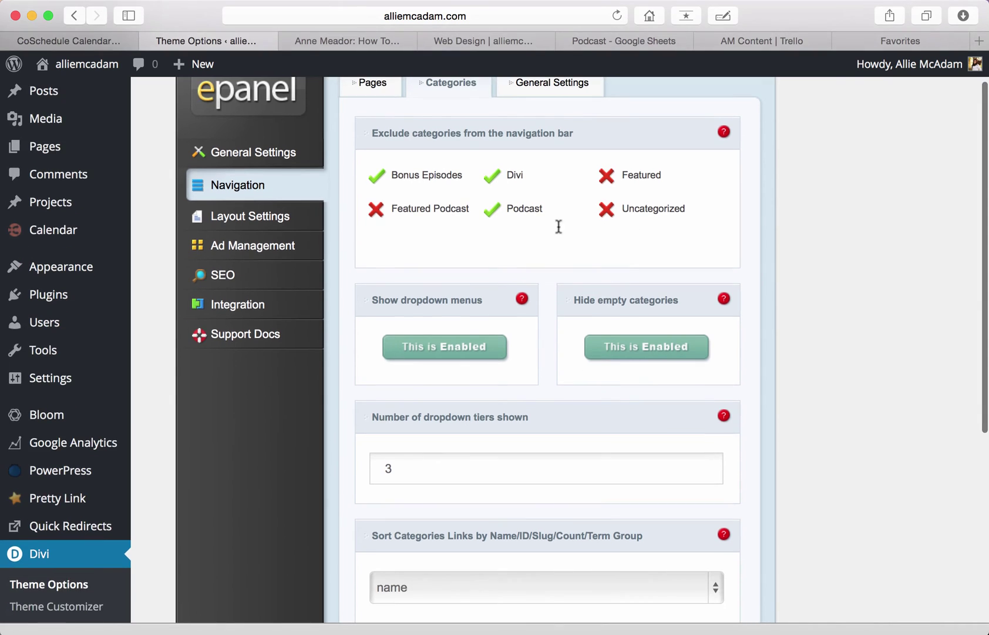
Check the live Web Design page, then toggle Bonus Episodes off and back on in navigation
{"action": "left_click", "coordinate": [452, 45]}
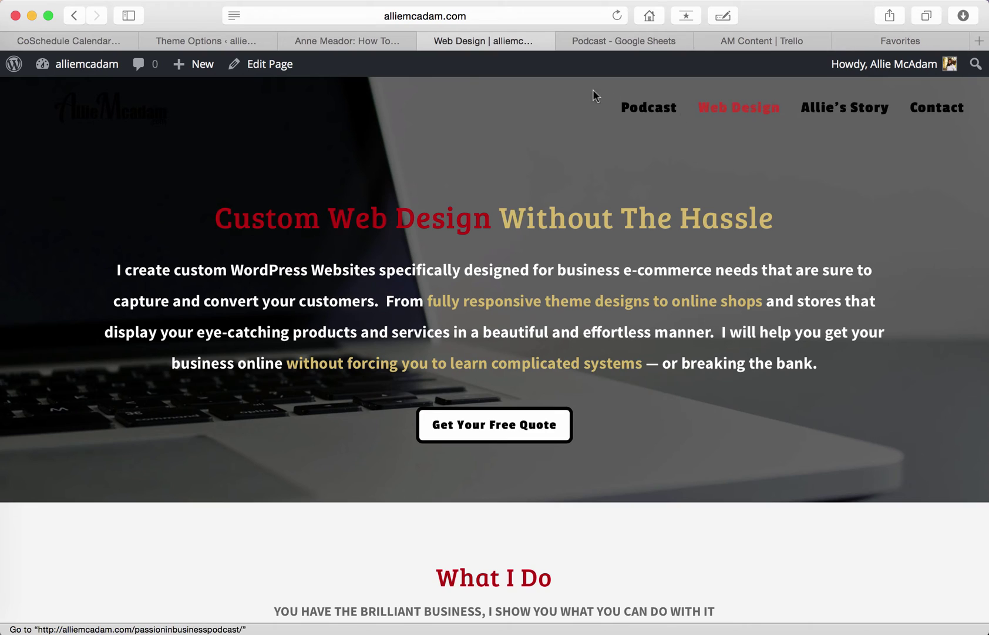
{"action": "left_click", "coordinate": [198, 36]}
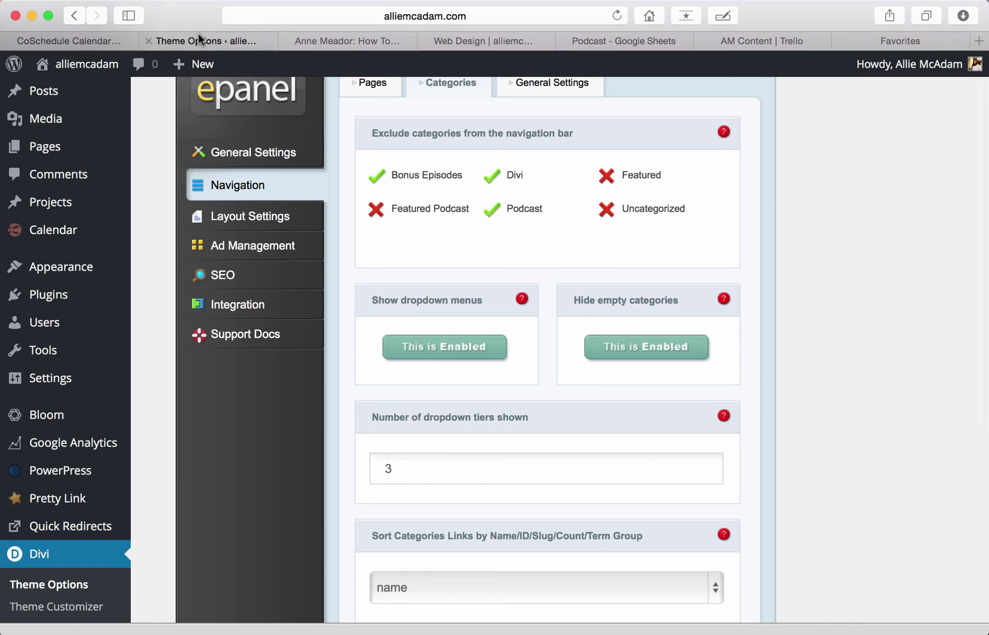
{"action": "left_click", "coordinate": [405, 180]}
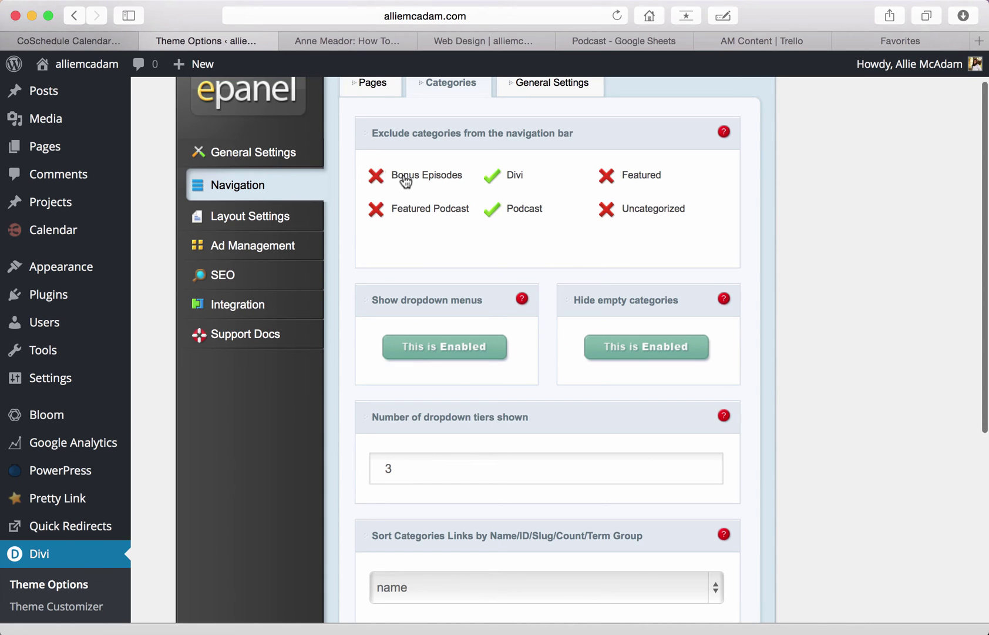
{"action": "left_click", "coordinate": [405, 179]}
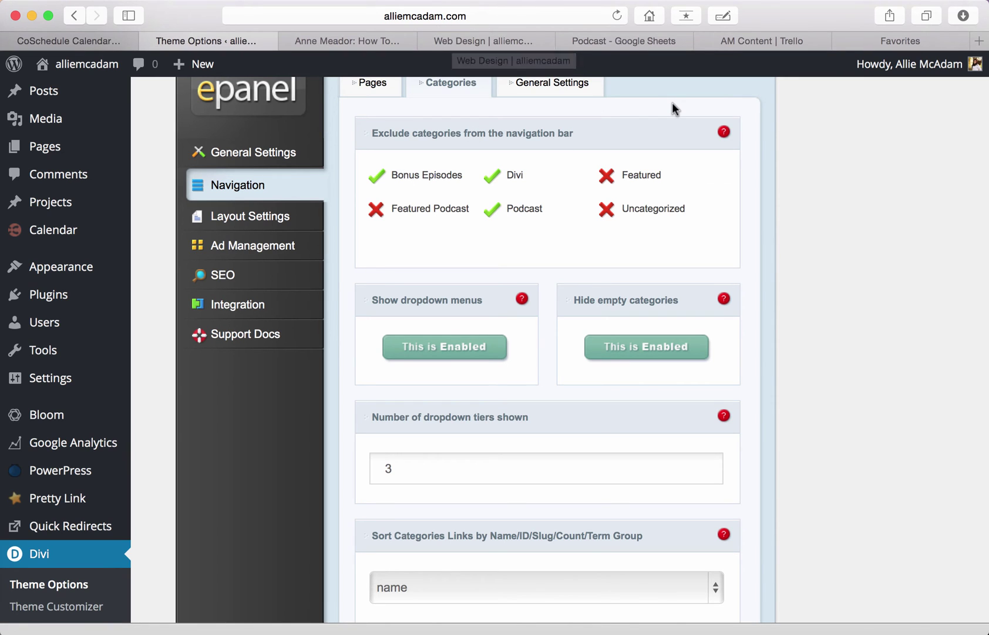
Show the Navigation General Settings, with top-tier dropdown link disabling off
{"action": "scroll", "coordinate": [871, 287], "scroll_direction": "down", "scroll_amount": 5}
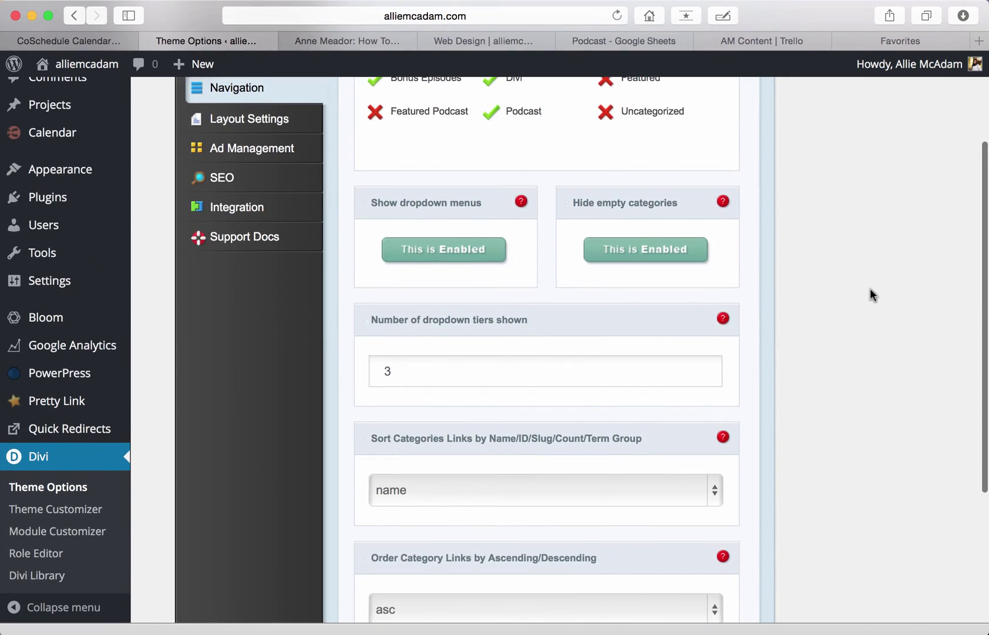
{"action": "scroll", "coordinate": [870, 287], "scroll_direction": "up", "scroll_amount": 6}
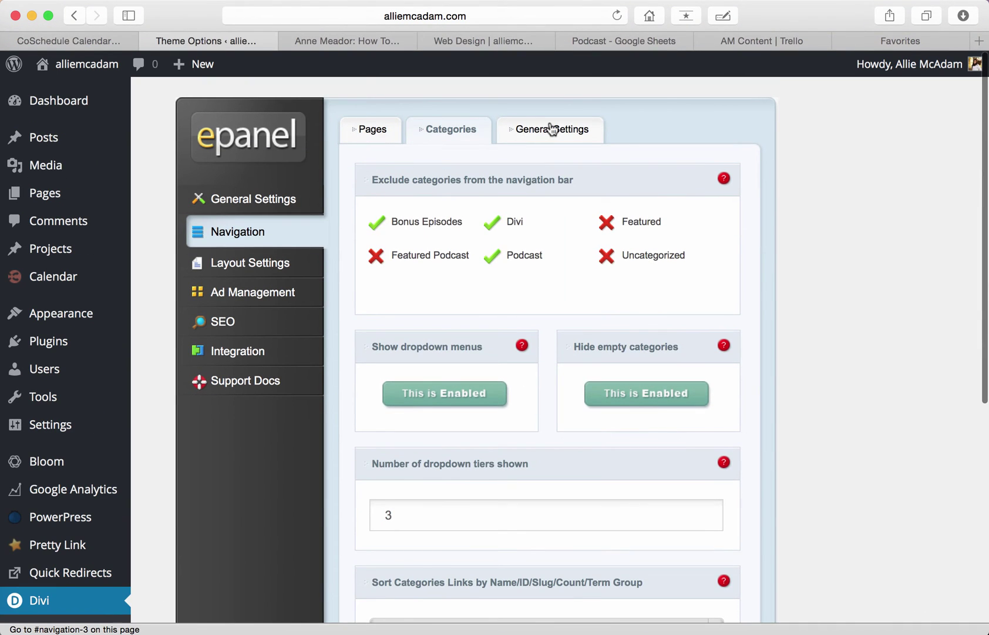
{"action": "left_click", "coordinate": [552, 128]}
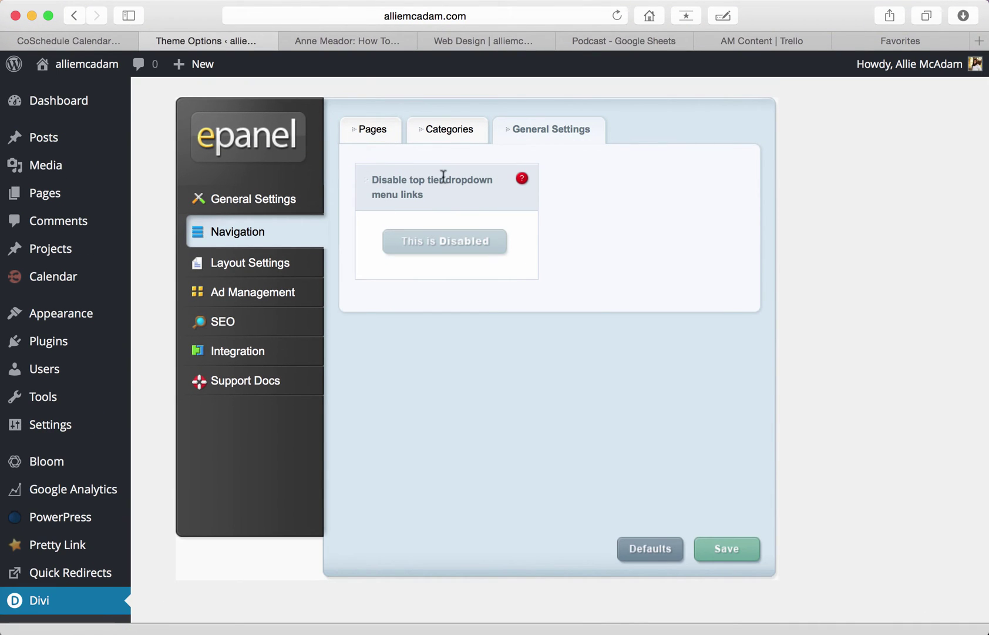
In Layout Settings, hide then re-show Author, Date, Categories and Comments in post info
{"action": "left_click", "coordinate": [235, 268]}
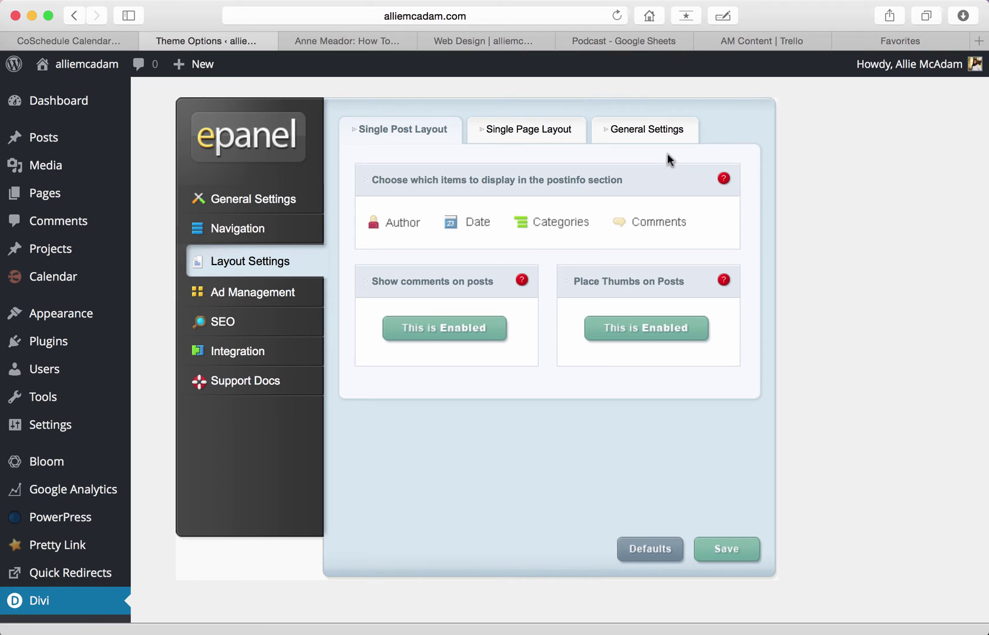
{"action": "left_click", "coordinate": [389, 226]}
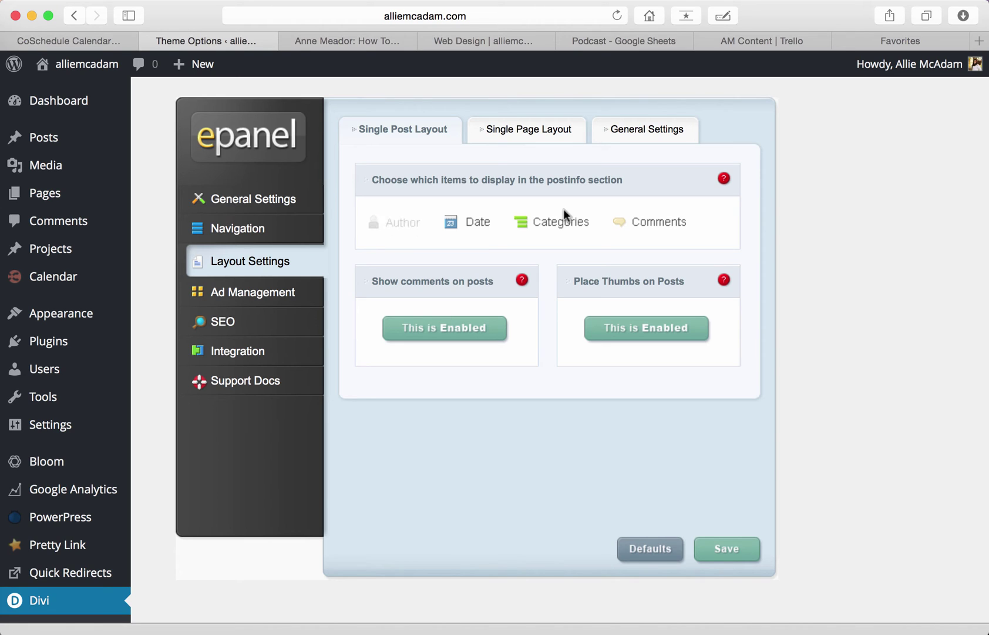
{"action": "left_click", "coordinate": [481, 229]}
{"action": "left_click", "coordinate": [536, 231]}
{"action": "left_click", "coordinate": [662, 229]}
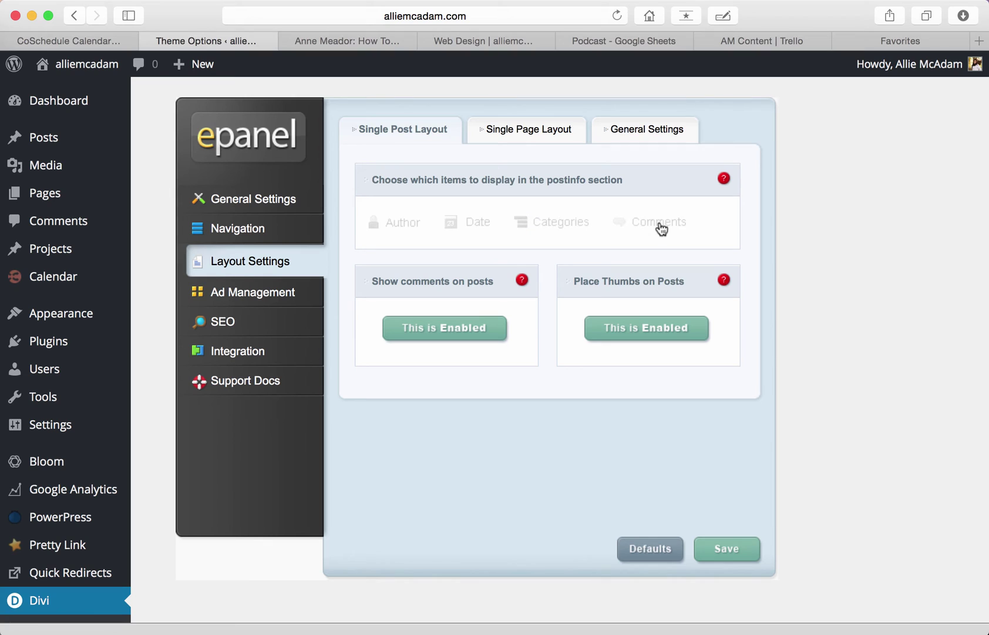
{"action": "left_click", "coordinate": [662, 229]}
{"action": "left_click", "coordinate": [538, 232]}
{"action": "left_click", "coordinate": [471, 231]}
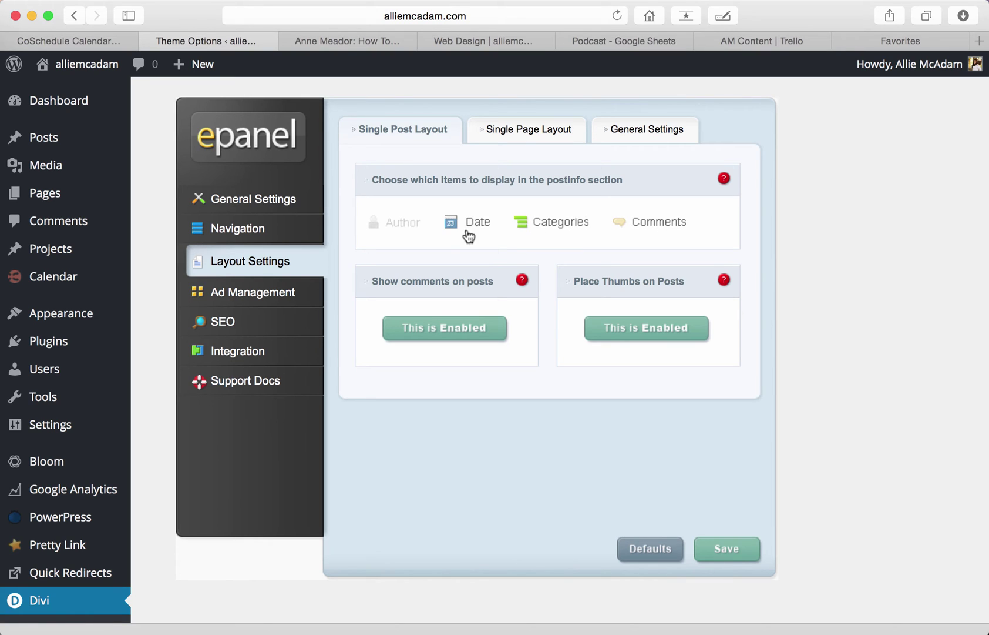
{"action": "left_click", "coordinate": [399, 226]}
Hide and re-show the Date, Author and Categories post info items once more
{"action": "left_click", "coordinate": [453, 223]}
{"action": "left_click", "coordinate": [393, 224]}
{"action": "left_click", "coordinate": [562, 222]}
{"action": "left_click", "coordinate": [564, 223]}
{"action": "left_click", "coordinate": [478, 224]}
{"action": "left_click", "coordinate": [403, 222]}
View the Single Page Layout and General layout options, then go to Ad Management
{"action": "left_click", "coordinate": [548, 140]}
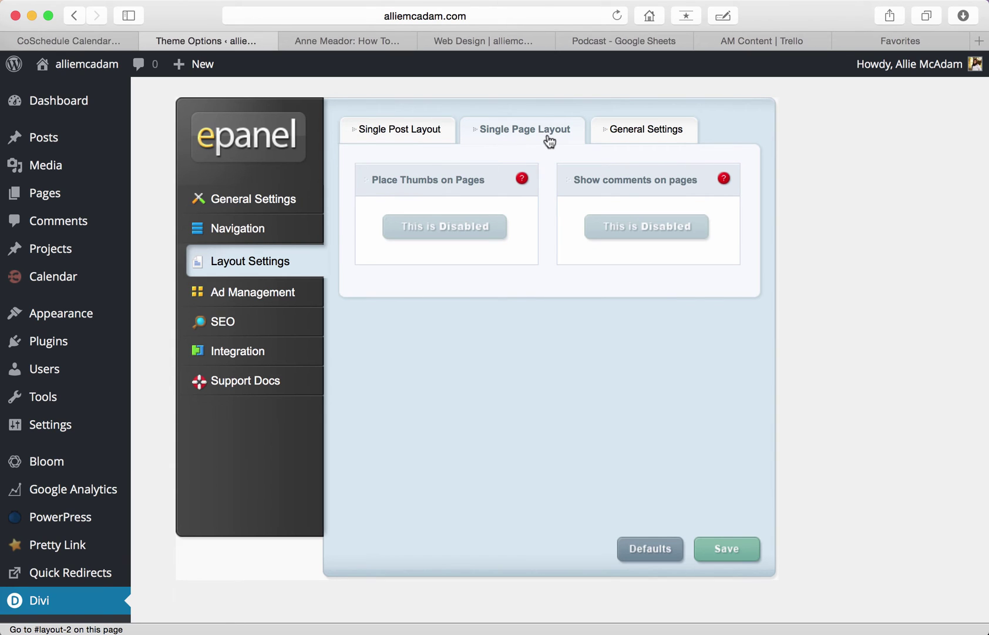
{"action": "left_click", "coordinate": [657, 135]}
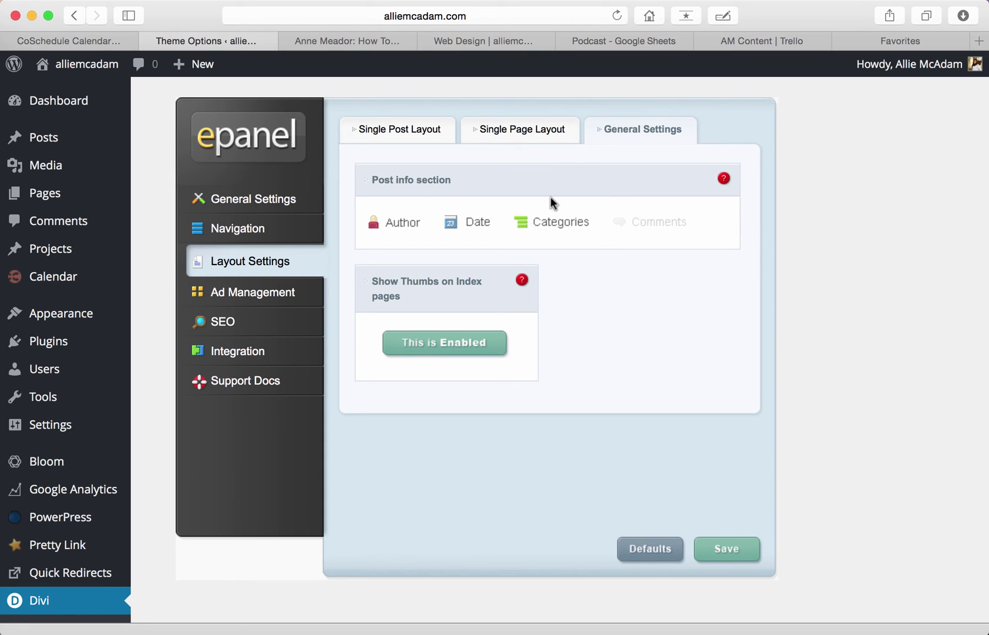
{"action": "left_click", "coordinate": [315, 290]}
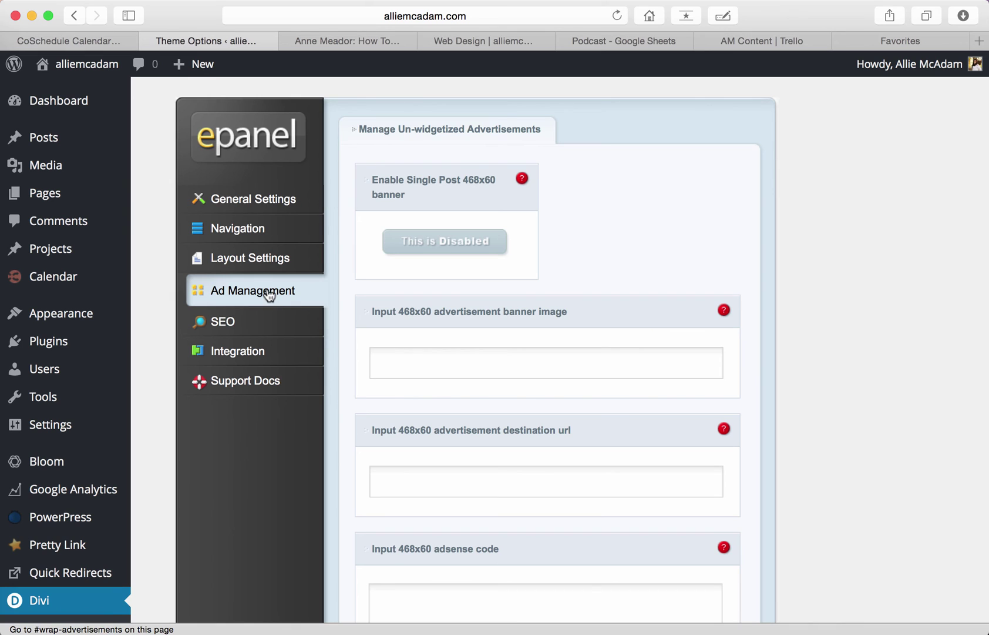
Look over the Ad Management fields, highlighting and clicking into the Adsense code box
{"action": "scroll", "coordinate": [745, 284], "scroll_direction": "down", "scroll_amount": 5}
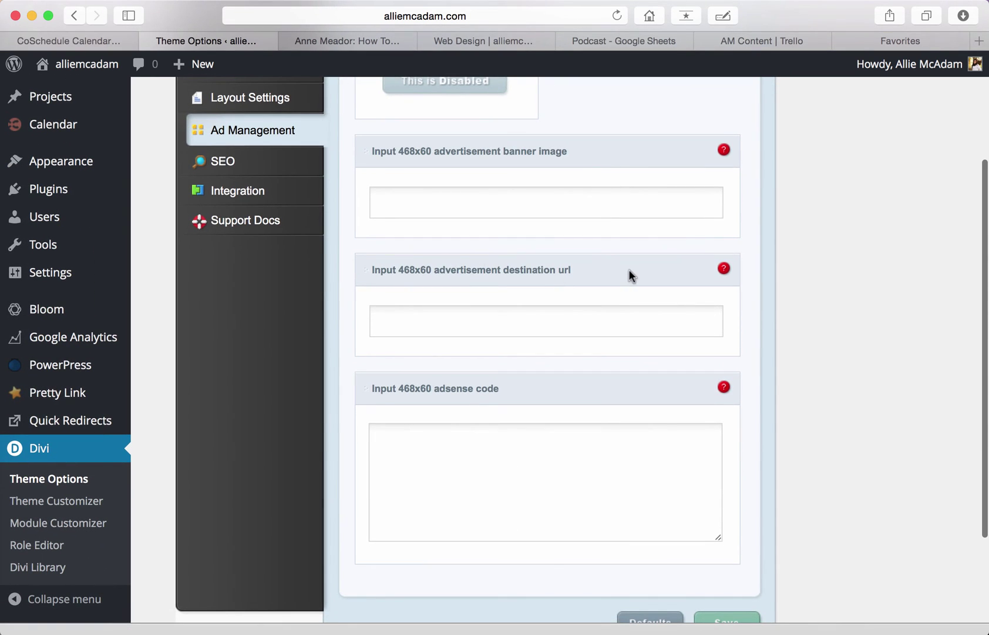
{"action": "left_click_drag", "start_coordinate": [435, 385], "coordinate": [512, 384]}
{"action": "scroll", "coordinate": [513, 383], "scroll_direction": "down", "scroll_amount": 4}
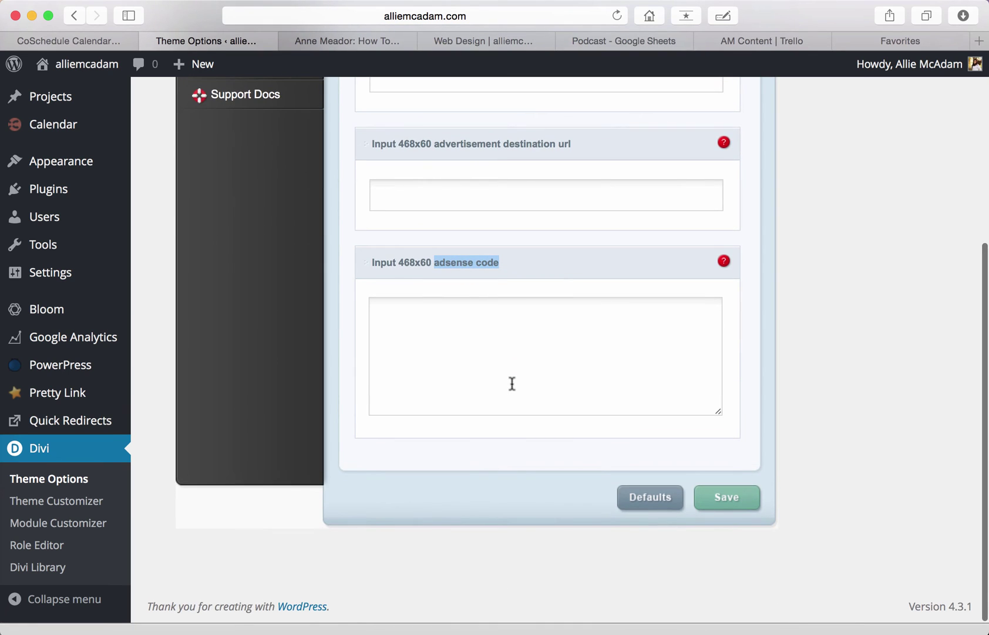
{"action": "left_click", "coordinate": [453, 333]}
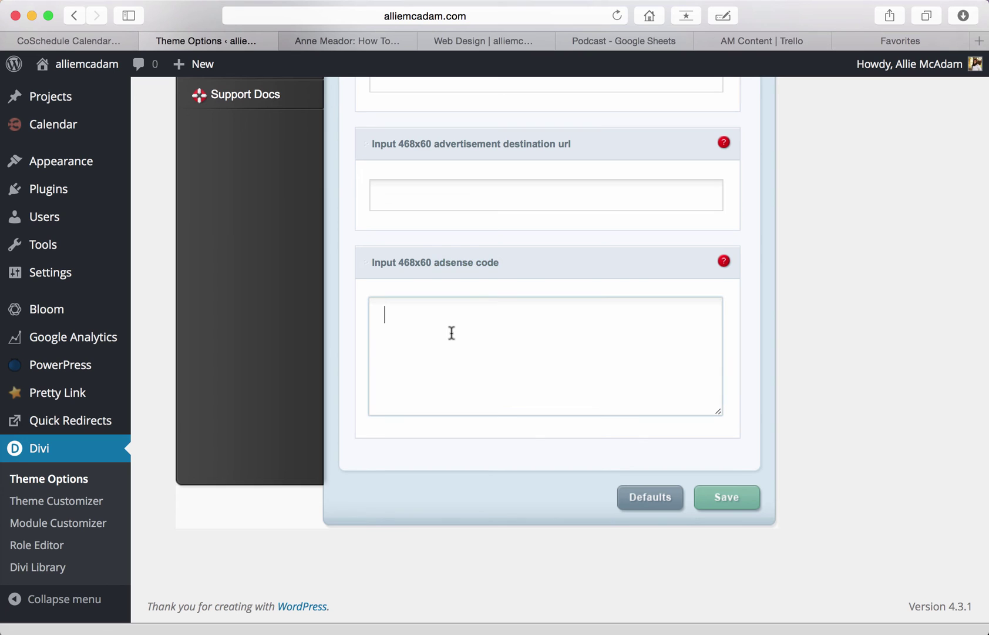
{"action": "scroll", "coordinate": [469, 360], "scroll_direction": "up", "scroll_amount": 9}
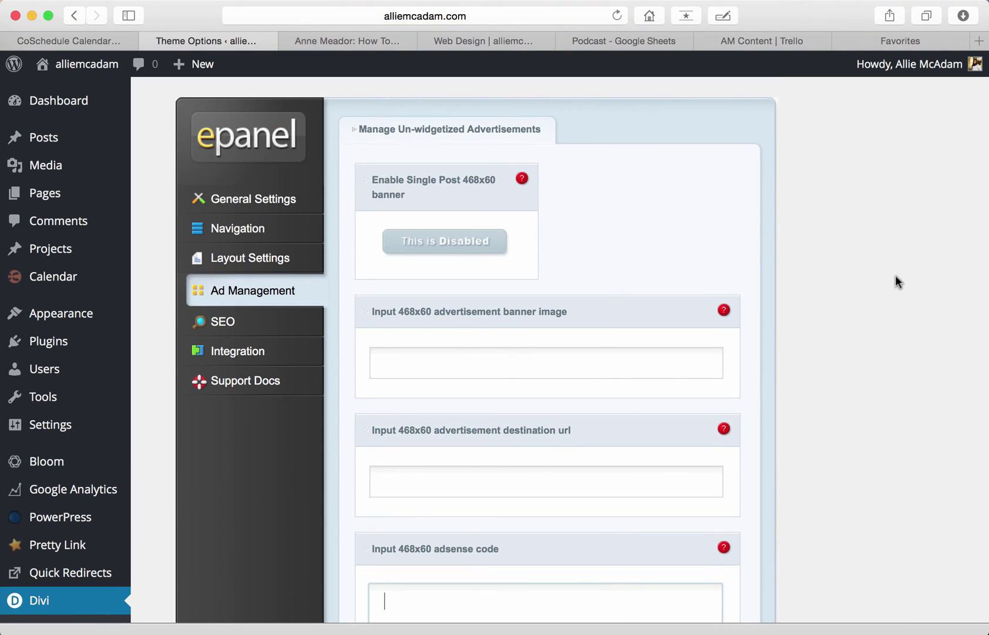
Read and close the help for the banner image and single post banner, then go to SEO
{"action": "left_click", "coordinate": [727, 312]}
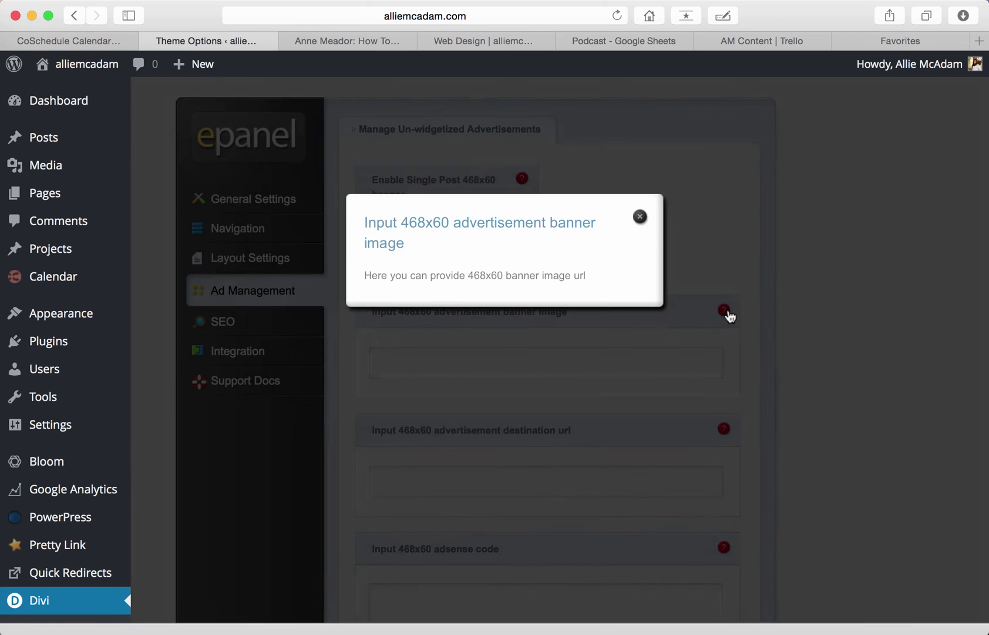
{"action": "left_click", "coordinate": [639, 218]}
{"action": "left_click", "coordinate": [521, 179]}
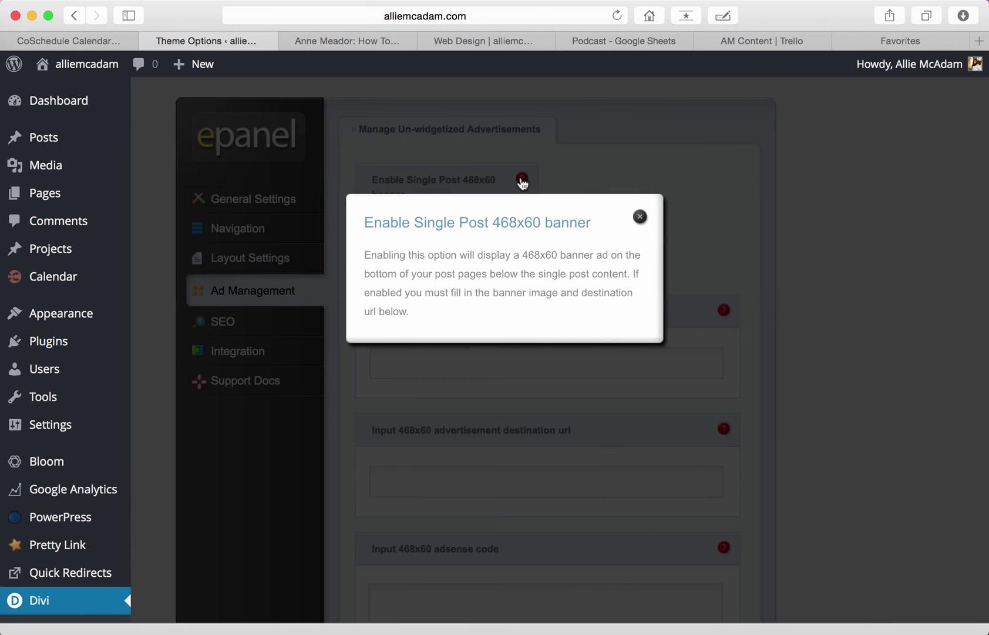
{"action": "left_click", "coordinate": [640, 217]}
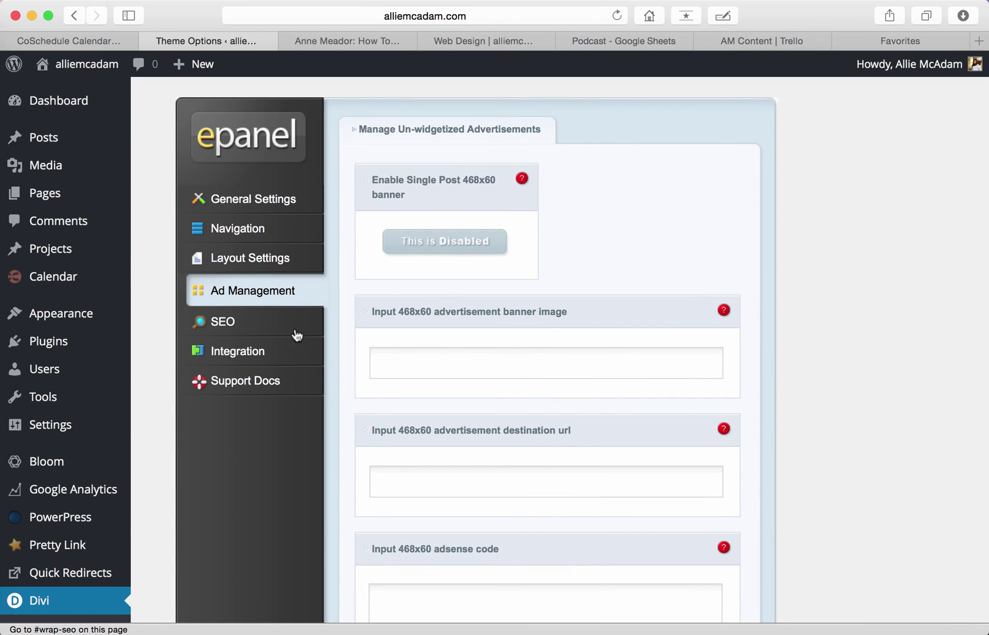
{"action": "left_click", "coordinate": [282, 331]}
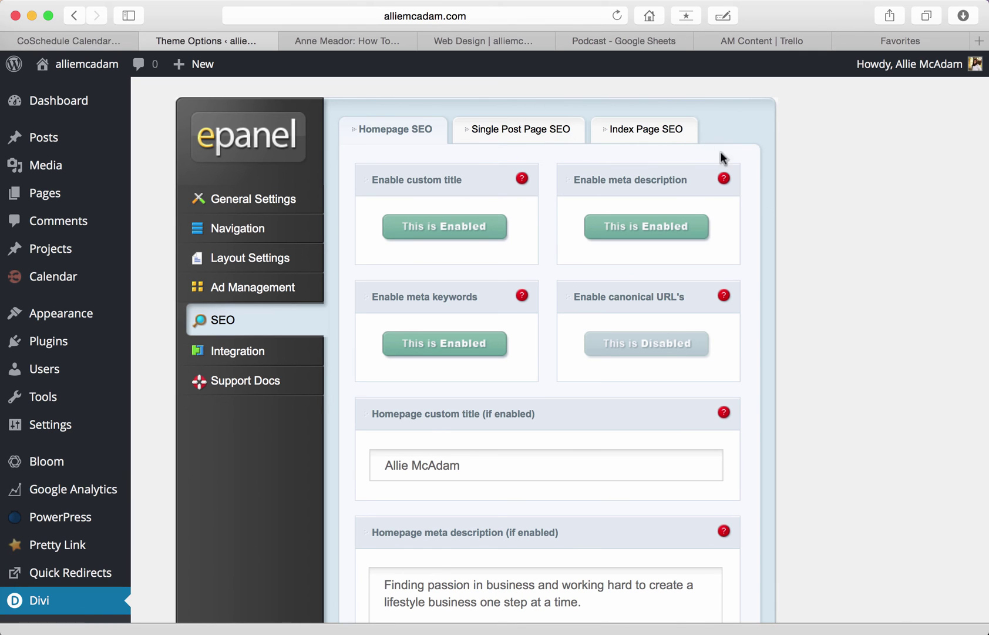
Review the Homepage SEO options, highlighting part of the meta keywords field
{"action": "scroll", "coordinate": [804, 253], "scroll_direction": "down", "scroll_amount": 10}
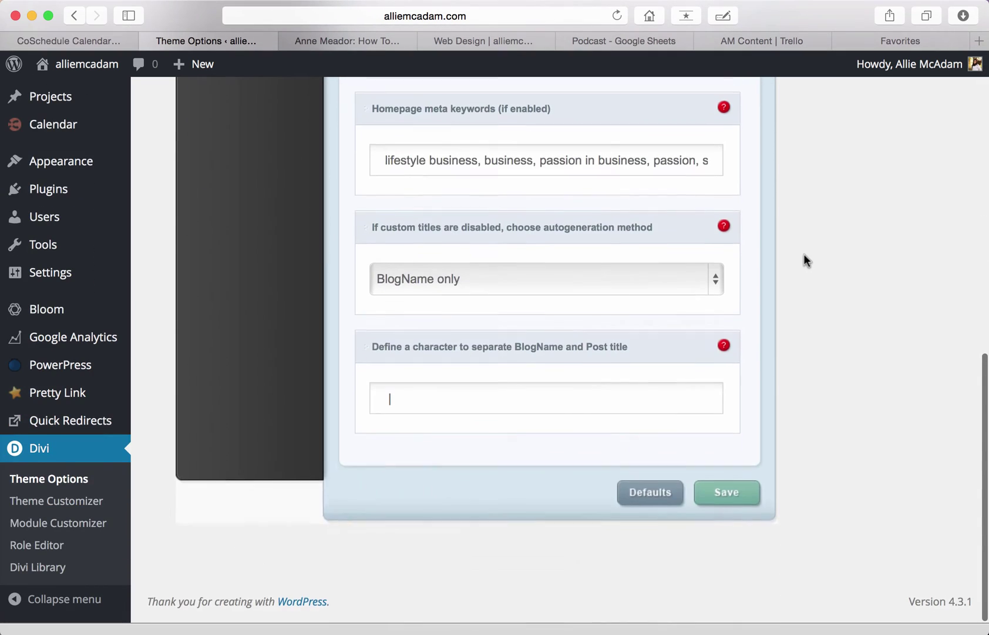
{"action": "scroll", "coordinate": [804, 253], "scroll_direction": "up", "scroll_amount": 6}
{"action": "scroll", "coordinate": [804, 254], "scroll_direction": "up", "scroll_amount": 3}
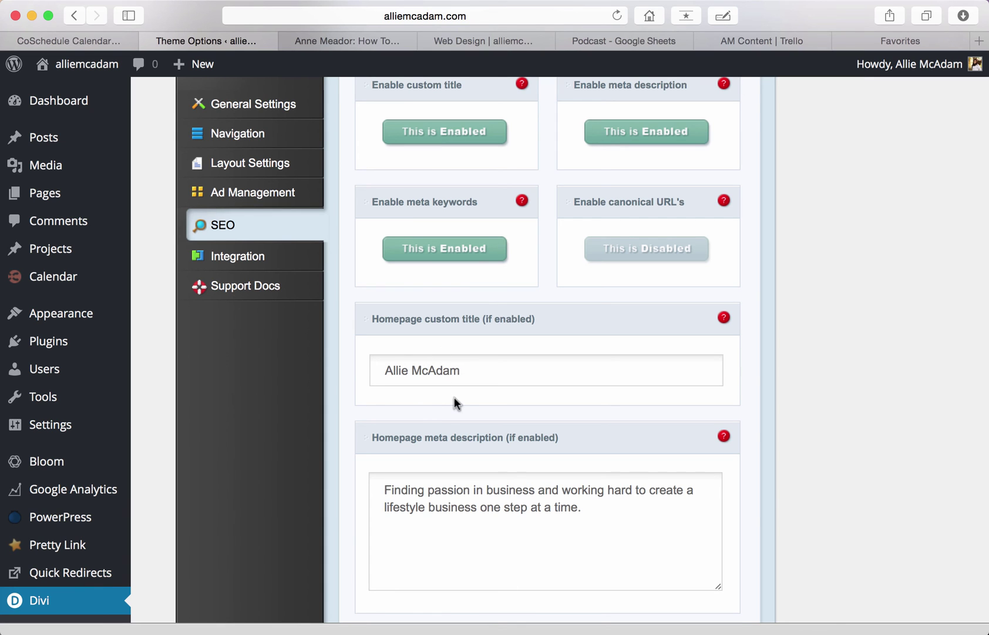
{"action": "scroll", "coordinate": [452, 399], "scroll_direction": "down", "scroll_amount": 3}
{"action": "scroll", "coordinate": [450, 400], "scroll_direction": "down", "scroll_amount": 5}
{"action": "scroll", "coordinate": [450, 400], "scroll_direction": "up", "scroll_amount": 3}
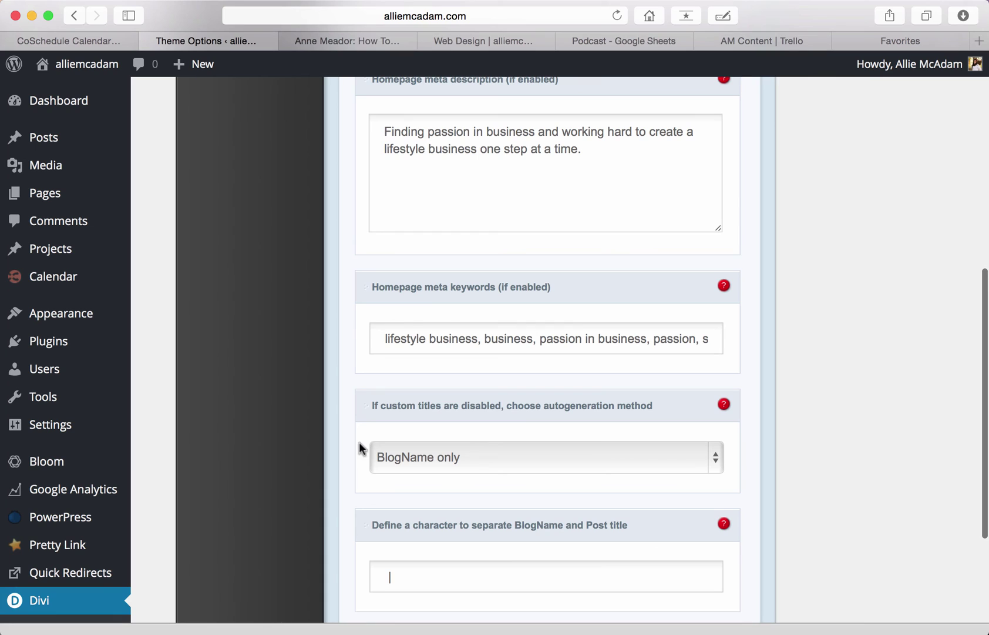
{"action": "left_click_drag", "start_coordinate": [395, 339], "coordinate": [639, 341]}
{"action": "left_click", "coordinate": [778, 322]}
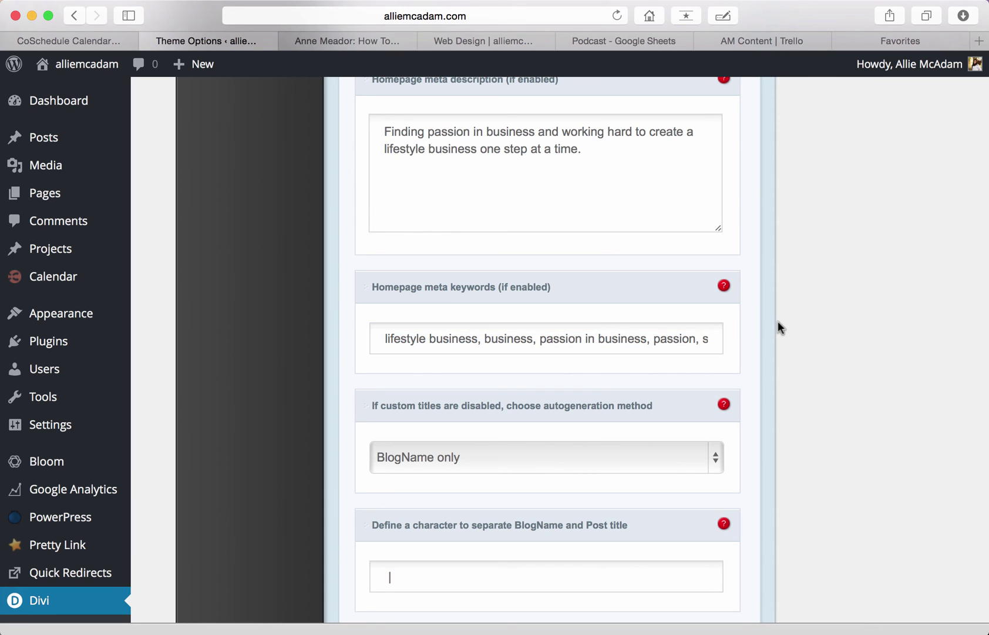
Set the homepage title autogeneration method to 'Blog description | BlogName'
{"action": "scroll", "coordinate": [778, 321], "scroll_direction": "down", "scroll_amount": 5}
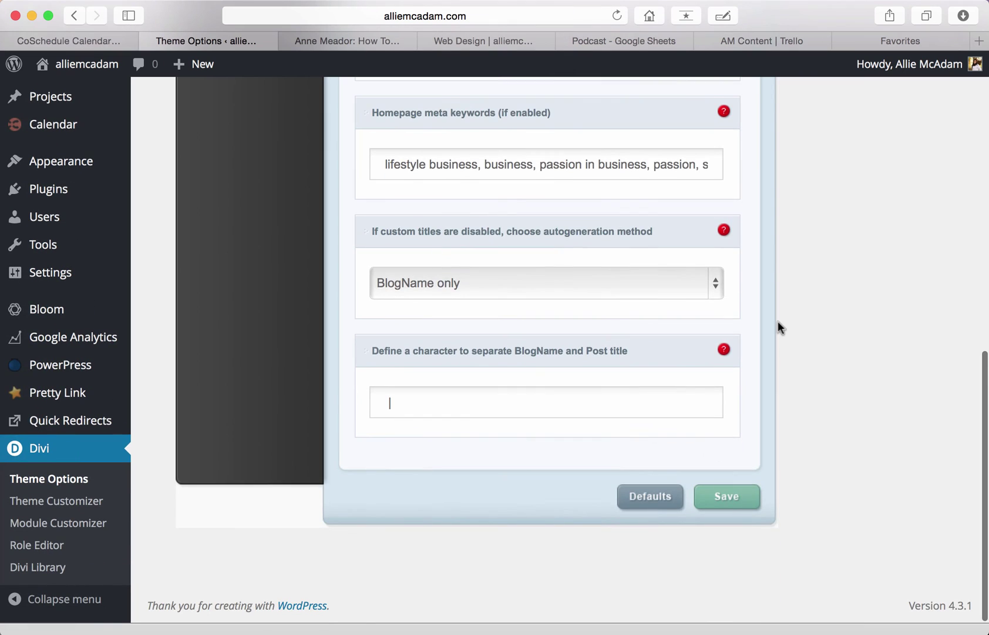
{"action": "left_click", "coordinate": [683, 274]}
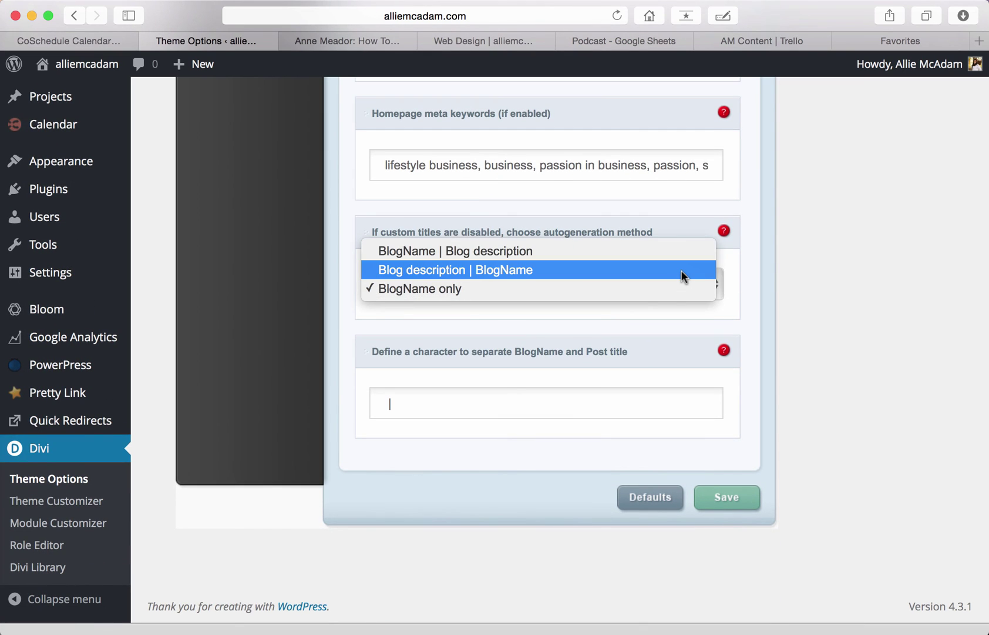
{"action": "left_click", "coordinate": [682, 274]}
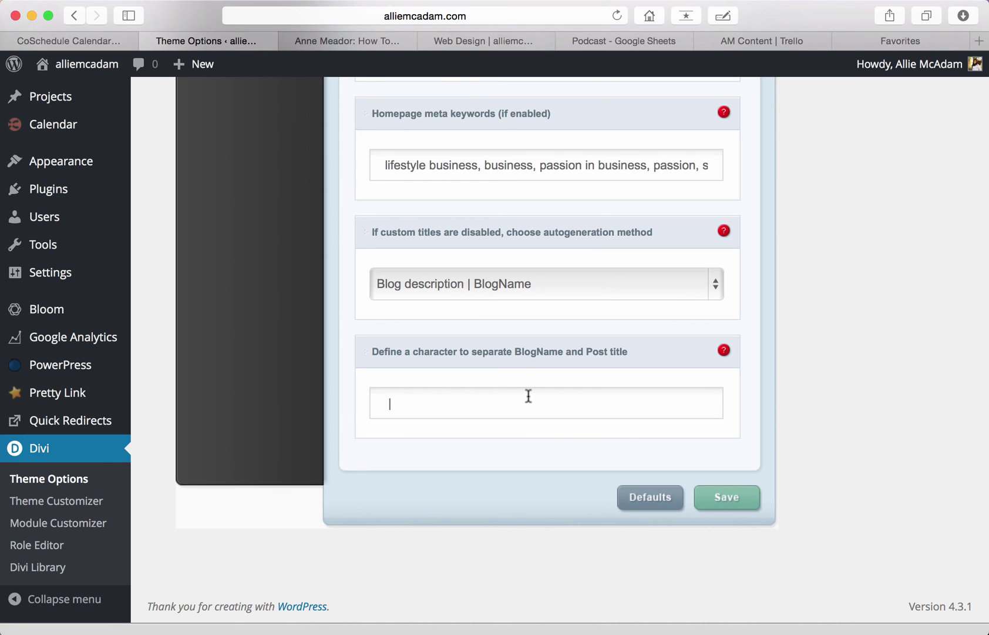
{"action": "scroll", "coordinate": [397, 407], "scroll_direction": "up", "scroll_amount": 1}
{"action": "scroll", "coordinate": [402, 407], "scroll_direction": "up", "scroll_amount": 10}
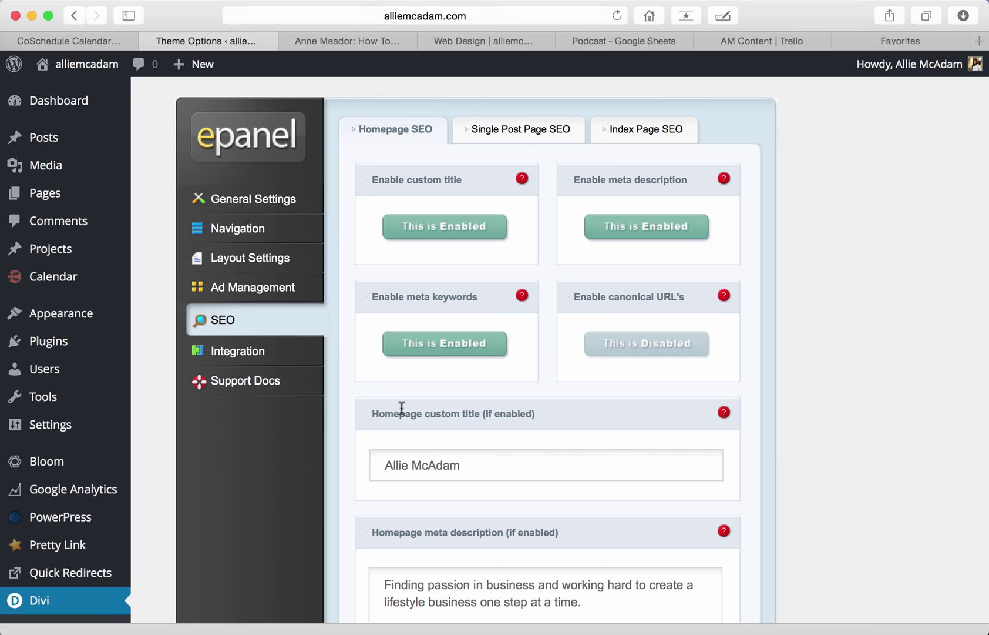
View the Single Post Page and Index Page SEO tabs, back to Homepage SEO, then Integration
{"action": "left_click", "coordinate": [487, 129]}
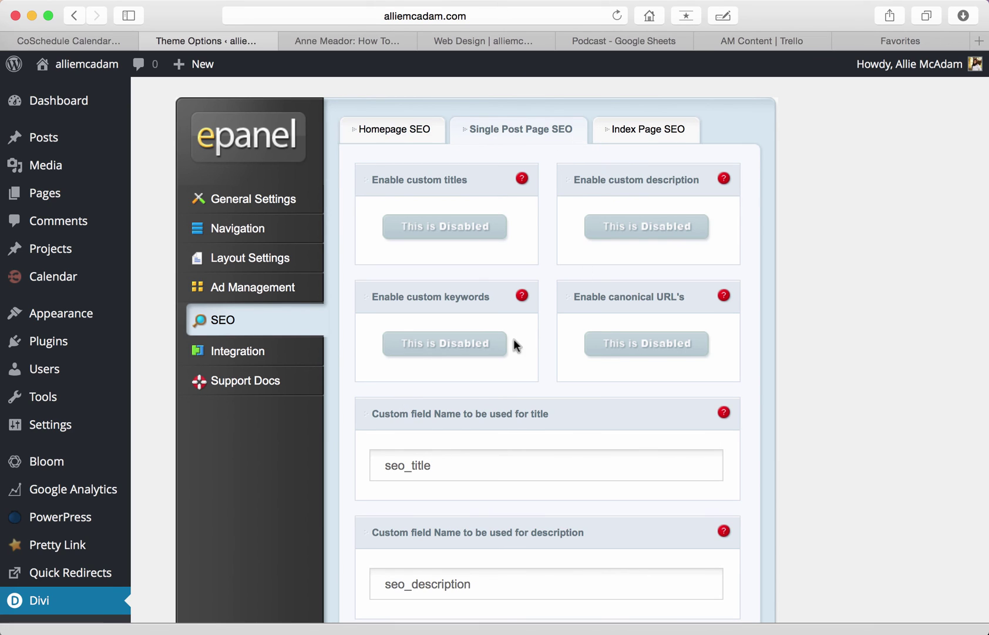
{"action": "scroll", "coordinate": [514, 343], "scroll_direction": "down", "scroll_amount": 5}
{"action": "scroll", "coordinate": [514, 343], "scroll_direction": "down", "scroll_amount": 5}
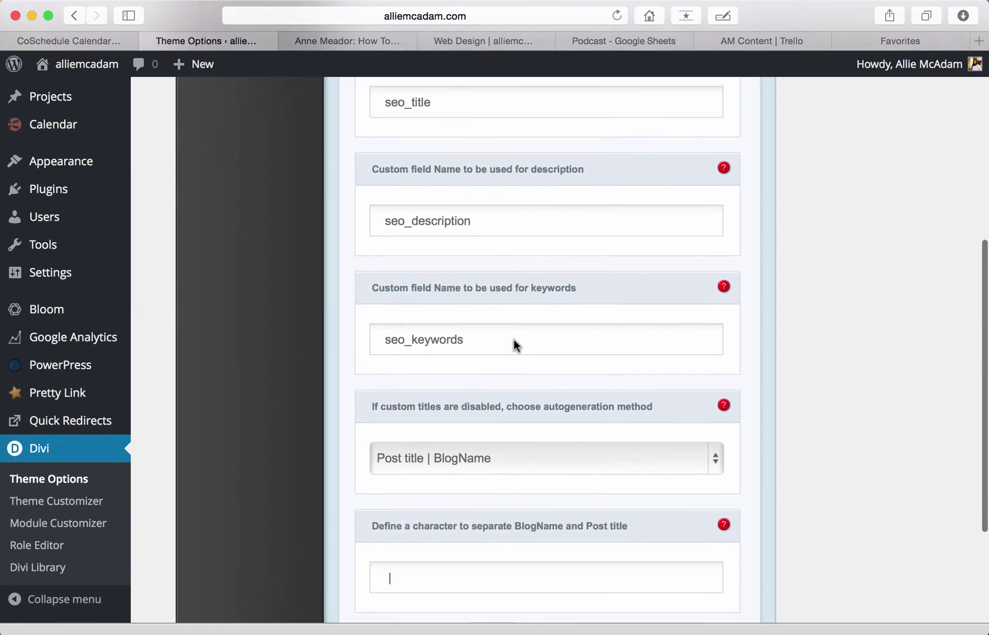
{"action": "scroll", "coordinate": [515, 343], "scroll_direction": "up", "scroll_amount": 10}
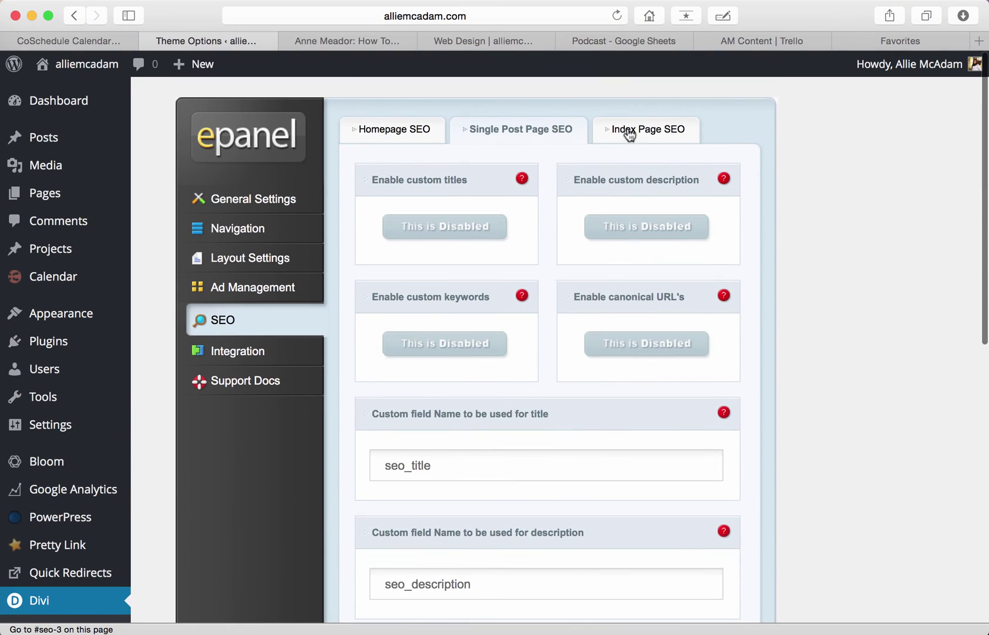
{"action": "left_click", "coordinate": [628, 133]}
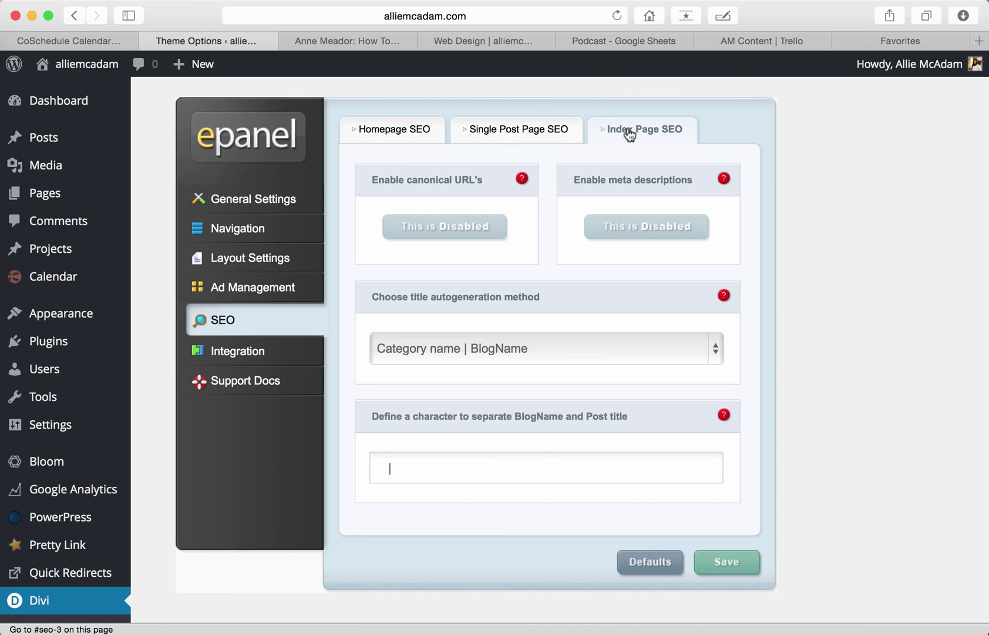
{"action": "left_click", "coordinate": [386, 136]}
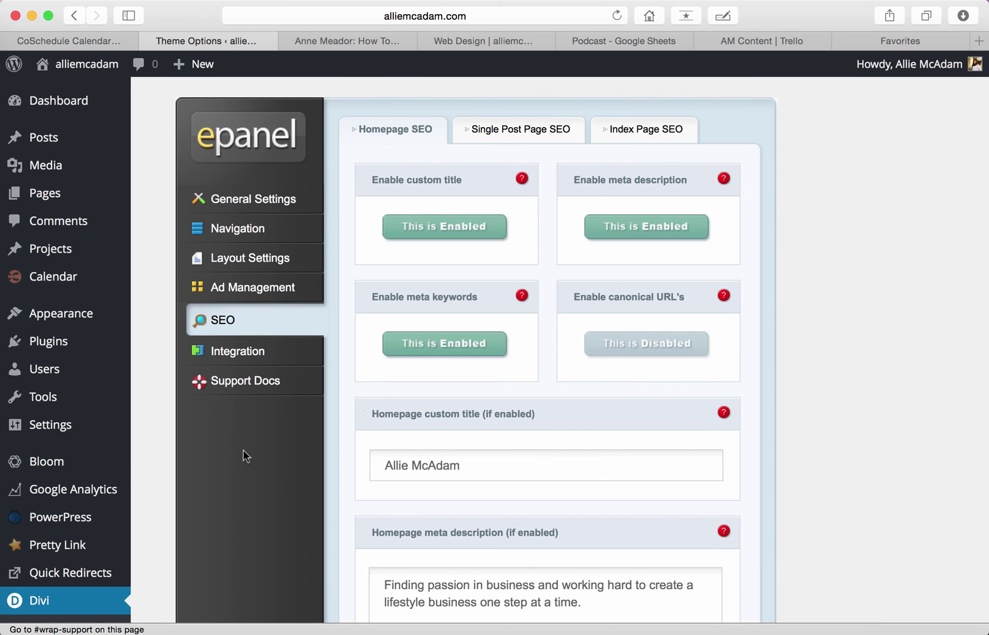
{"action": "left_click", "coordinate": [254, 369]}
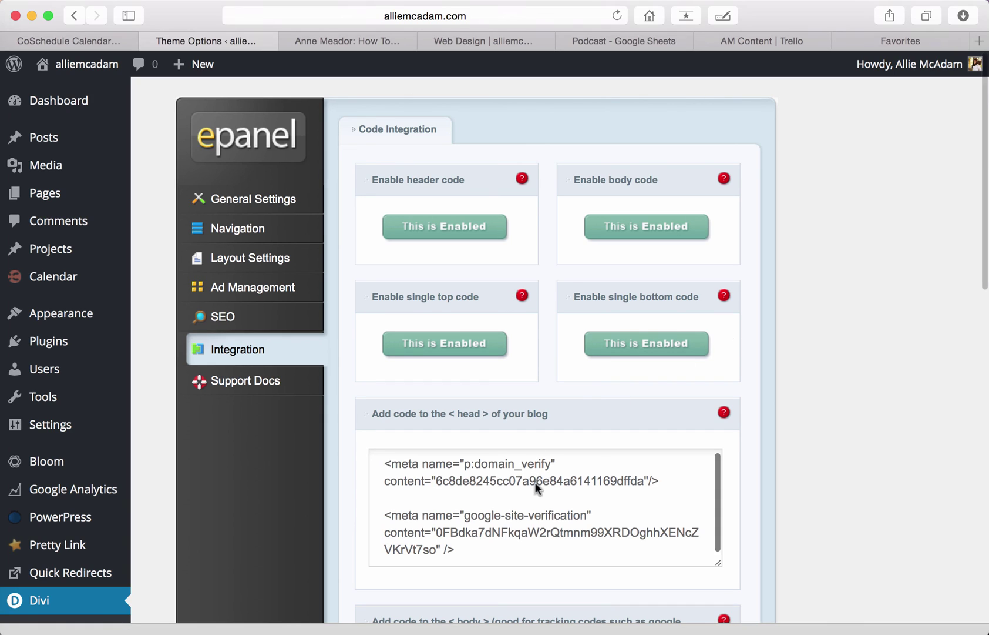
Scroll through the head, body and post code integration fields, then go to Support Docs
{"action": "scroll", "coordinate": [824, 379], "scroll_direction": "down", "scroll_amount": 5}
{"action": "scroll", "coordinate": [824, 386], "scroll_direction": "down", "scroll_amount": 3}
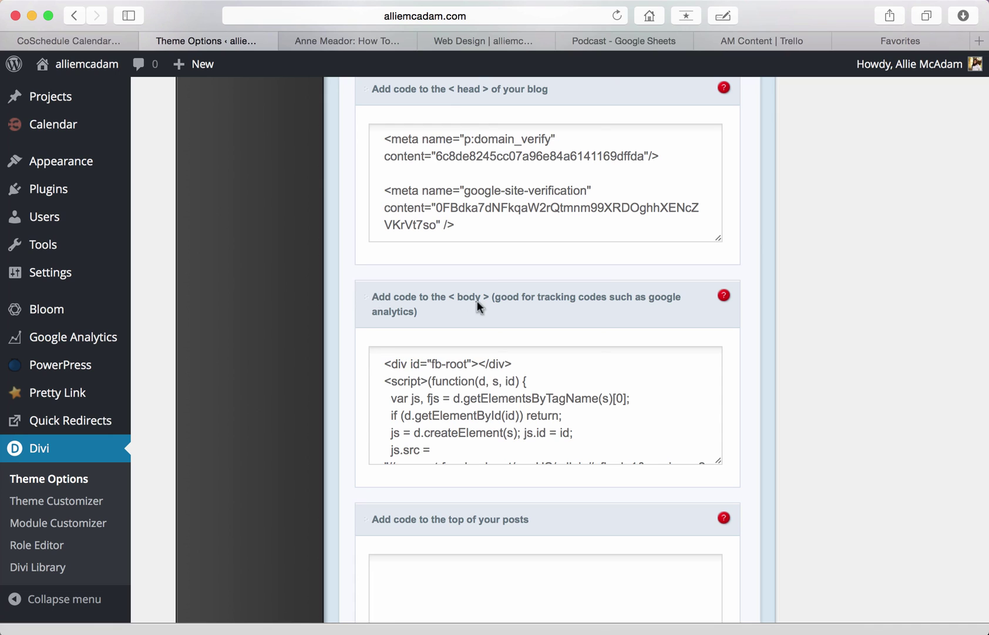
{"action": "scroll", "coordinate": [521, 517], "scroll_direction": "down", "scroll_amount": 10}
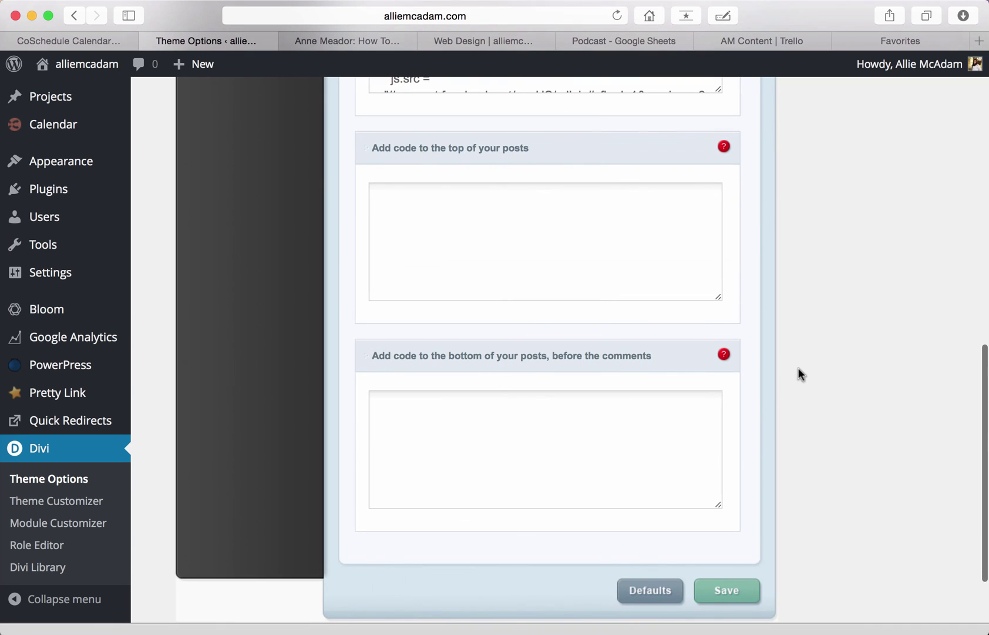
{"action": "scroll", "coordinate": [798, 370], "scroll_direction": "up", "scroll_amount": 12}
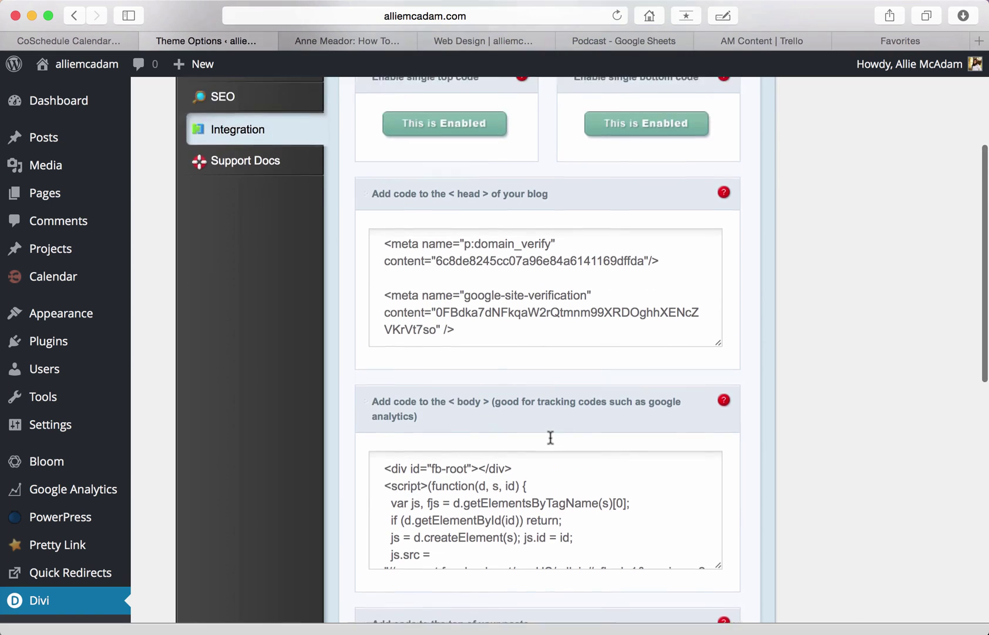
{"action": "scroll", "coordinate": [550, 380], "scroll_direction": "up", "scroll_amount": 2}
{"action": "scroll", "coordinate": [550, 378], "scroll_direction": "down", "scroll_amount": 4}
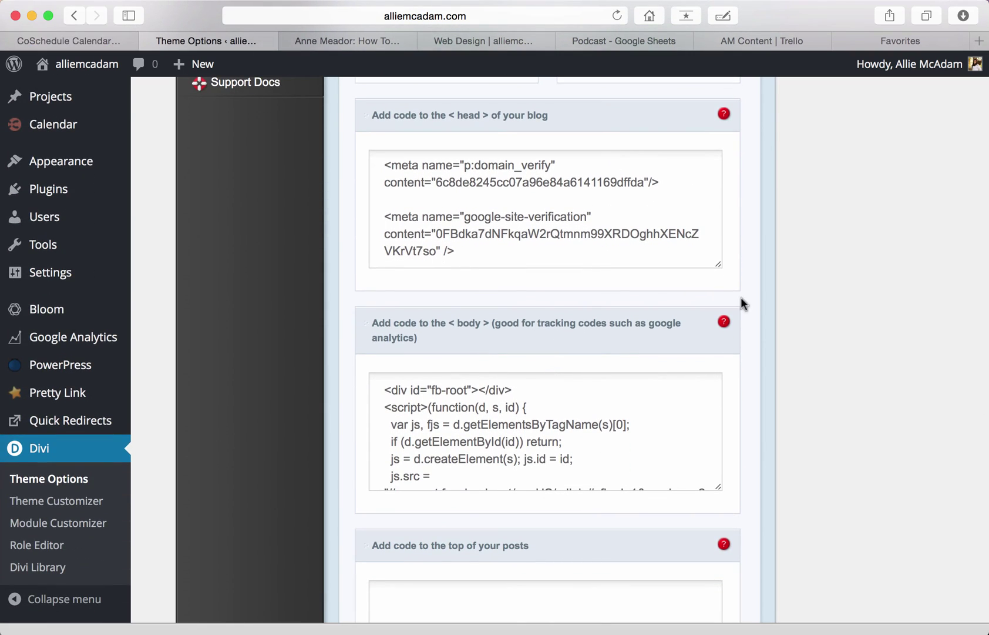
{"action": "scroll", "coordinate": [833, 270], "scroll_direction": "up", "scroll_amount": 2}
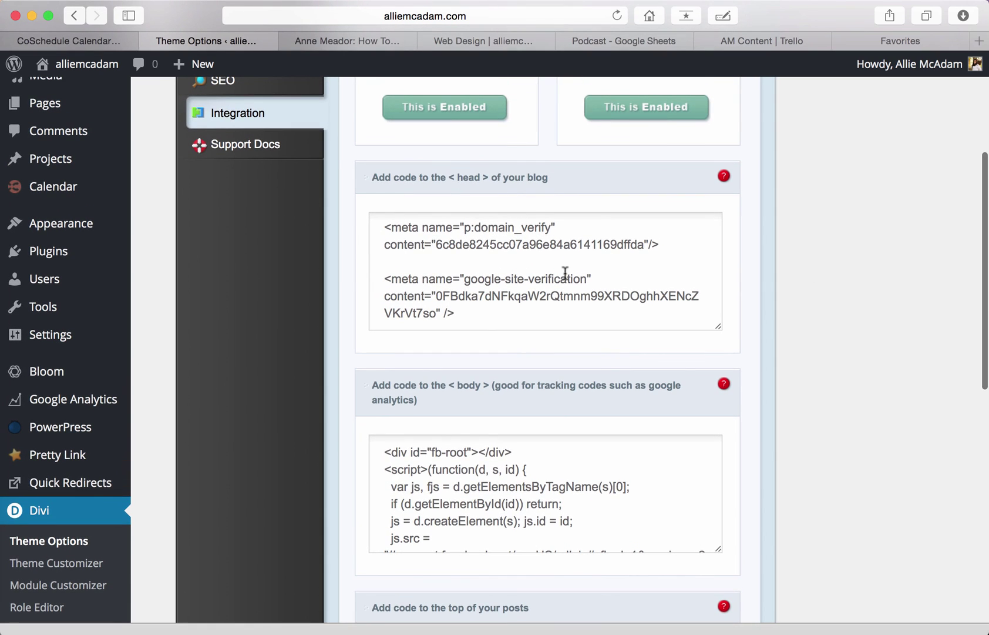
{"action": "scroll", "coordinate": [843, 226], "scroll_direction": "up", "scroll_amount": 6}
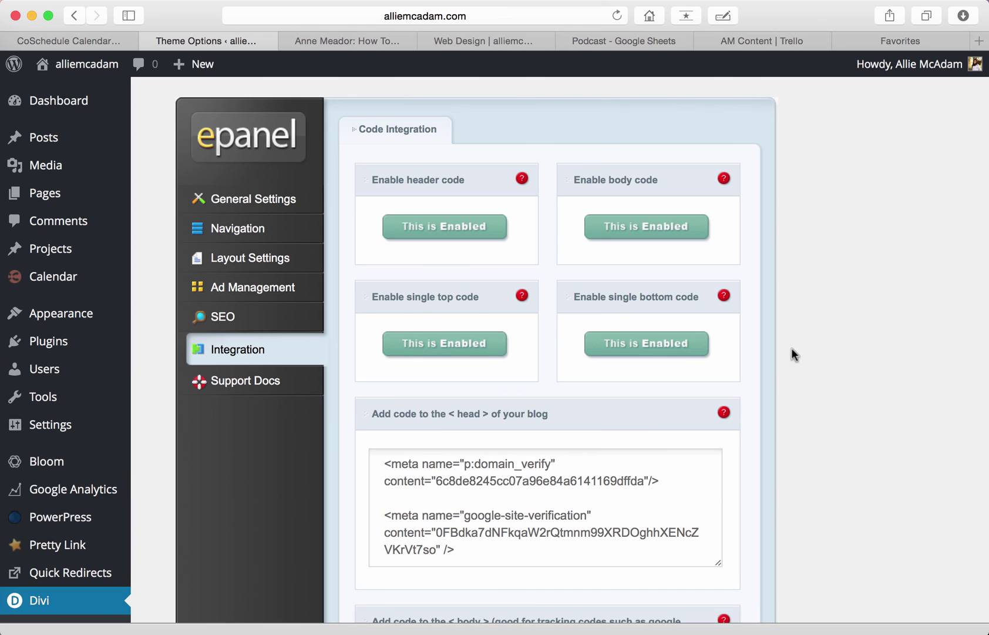
{"action": "scroll", "coordinate": [791, 344], "scroll_direction": "down", "scroll_amount": 4}
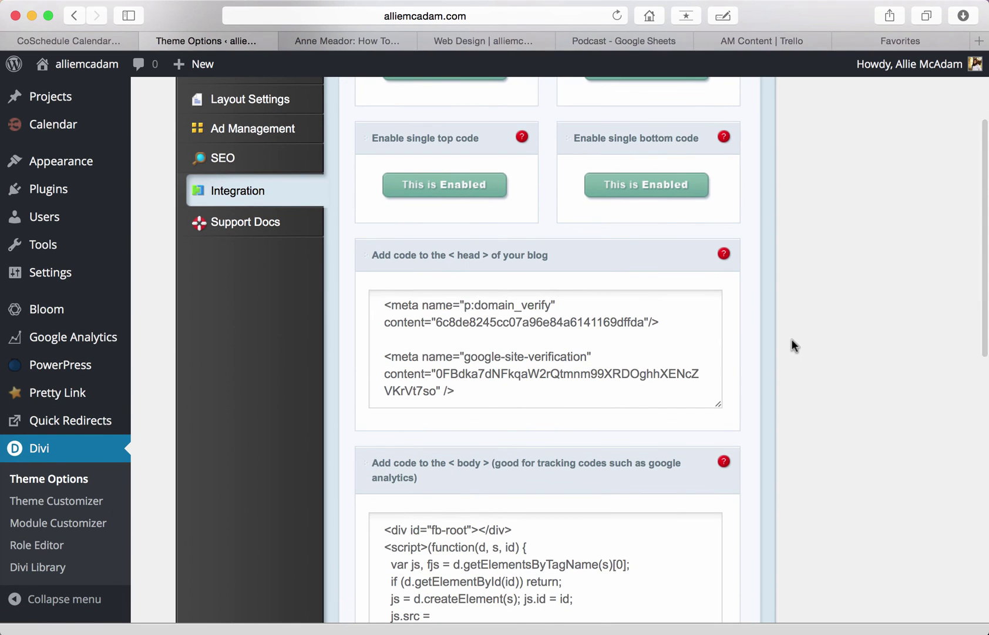
{"action": "scroll", "coordinate": [791, 340], "scroll_direction": "up", "scroll_amount": 4}
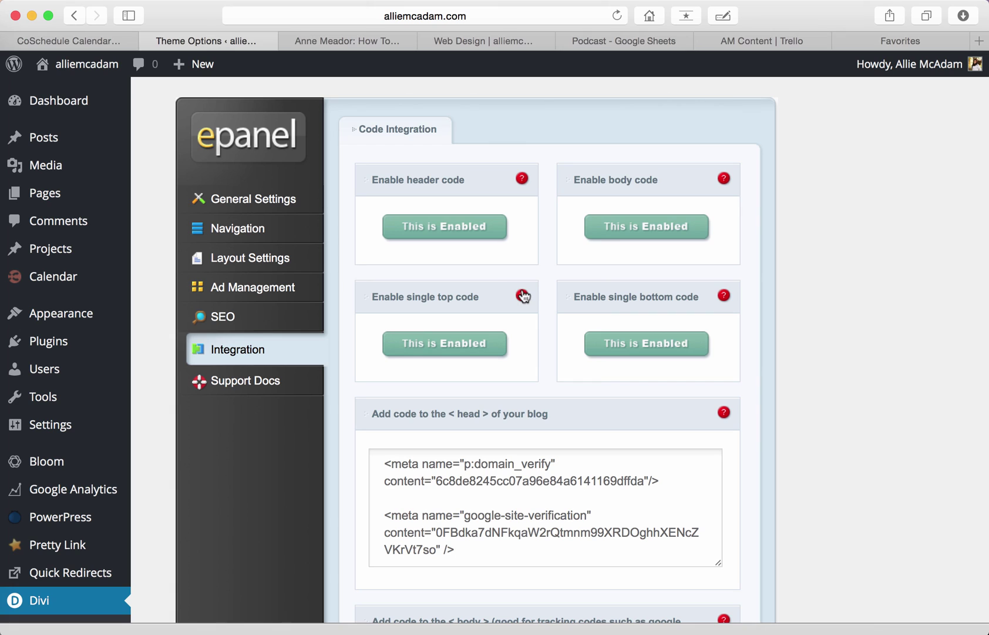
{"action": "left_click", "coordinate": [267, 390]}
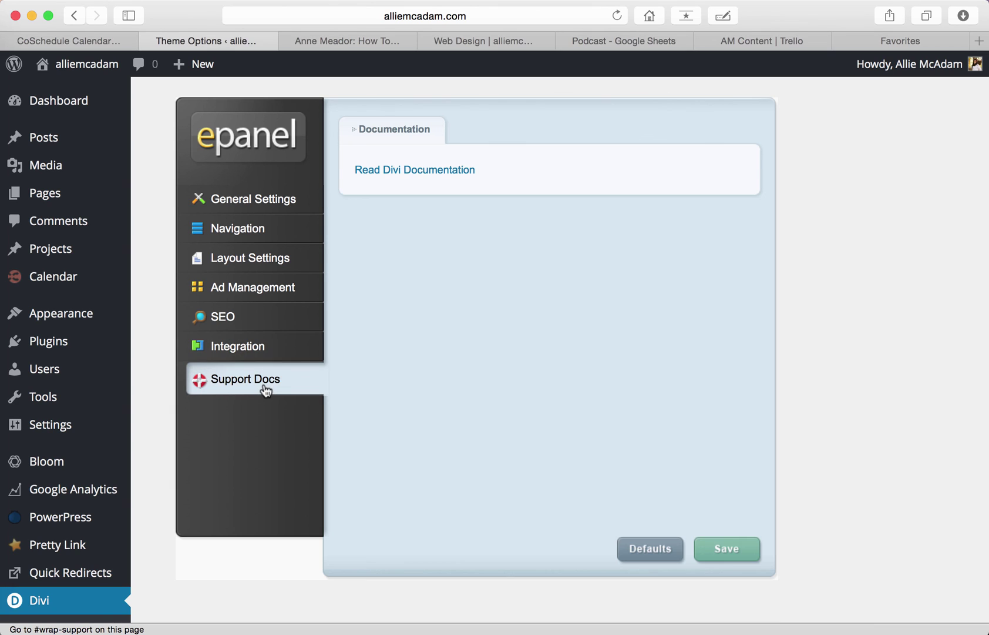
Open 'Read Divi Documentation' in a new Safari tab
{"action": "left_click", "coordinate": [419, 171]}
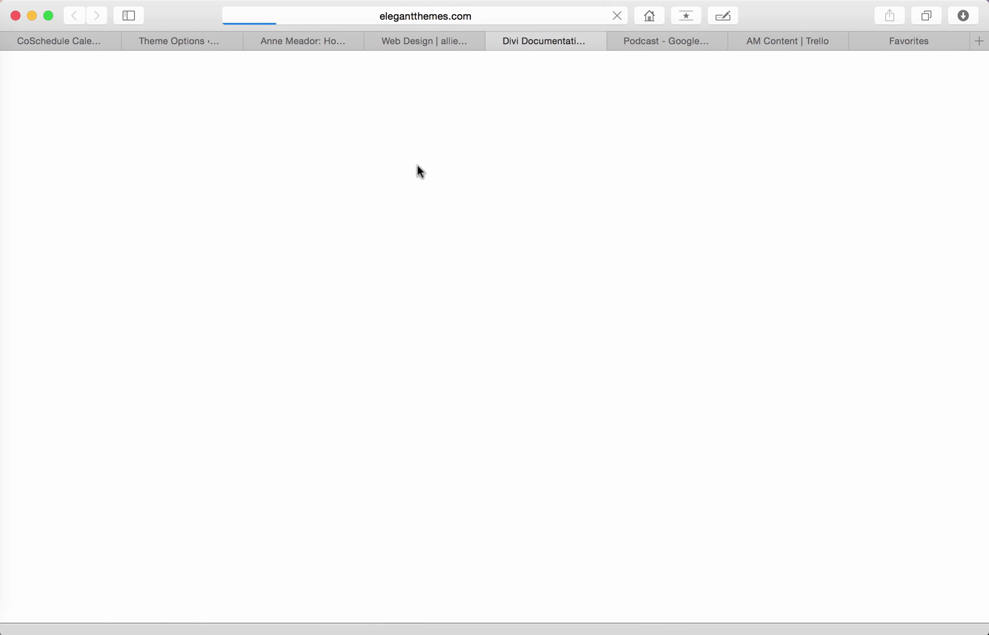
Skim the Divi basics, modules and theme guides, then go to the Web Design tab
{"action": "scroll", "coordinate": [491, 307], "scroll_direction": "down", "scroll_amount": 10}
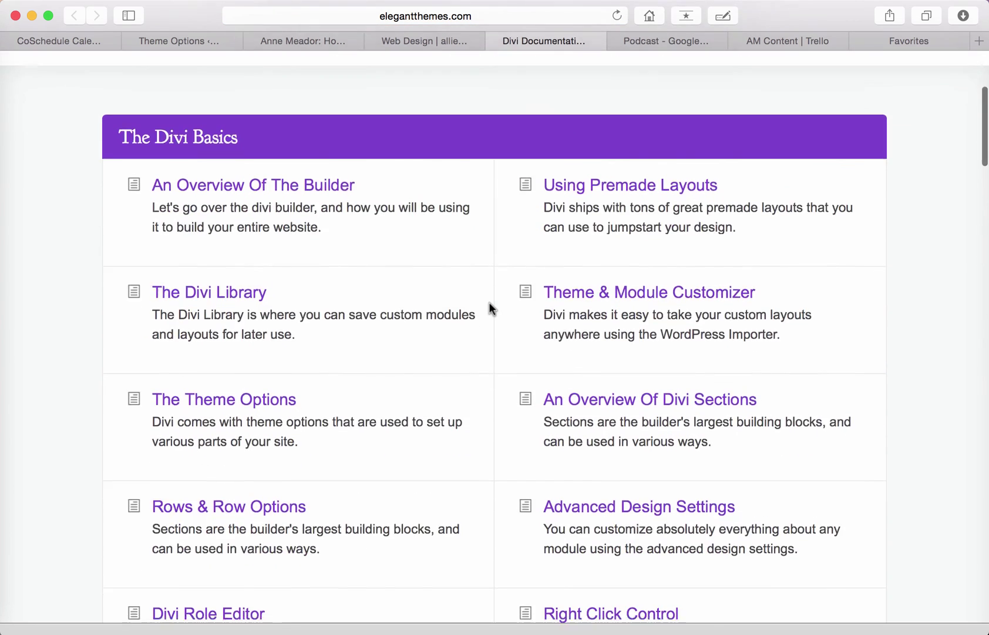
{"action": "scroll", "coordinate": [382, 307], "scroll_direction": "down", "scroll_amount": 8}
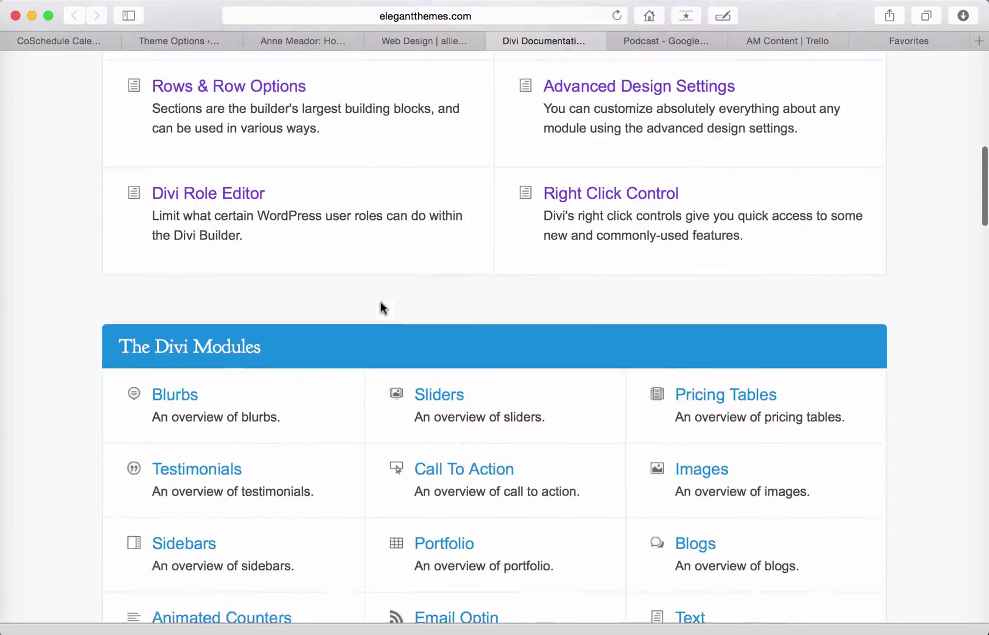
{"action": "scroll", "coordinate": [380, 303], "scroll_direction": "down", "scroll_amount": 18}
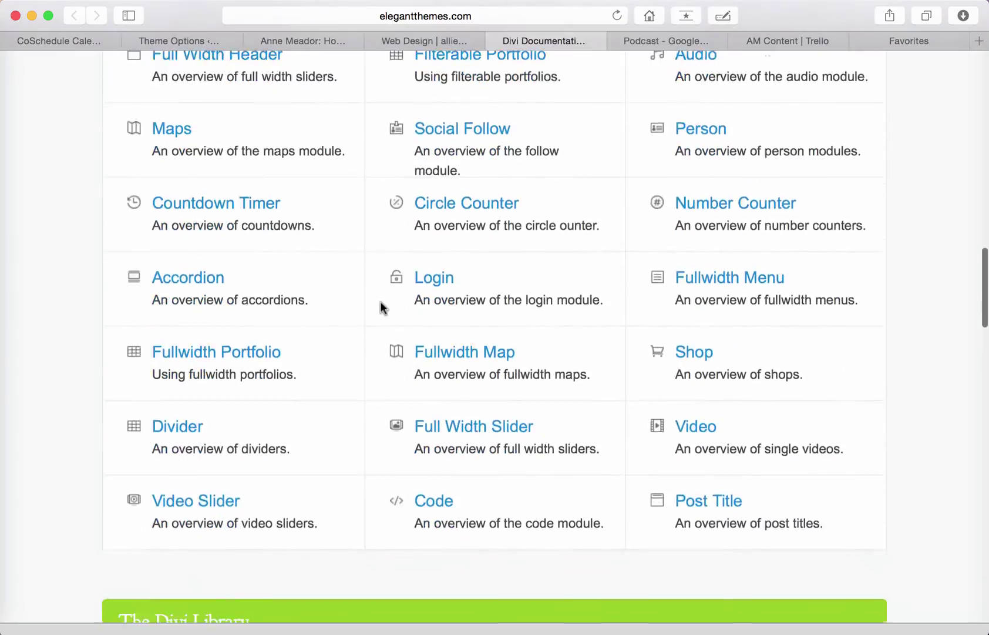
{"action": "scroll", "coordinate": [380, 301], "scroll_direction": "down", "scroll_amount": 20}
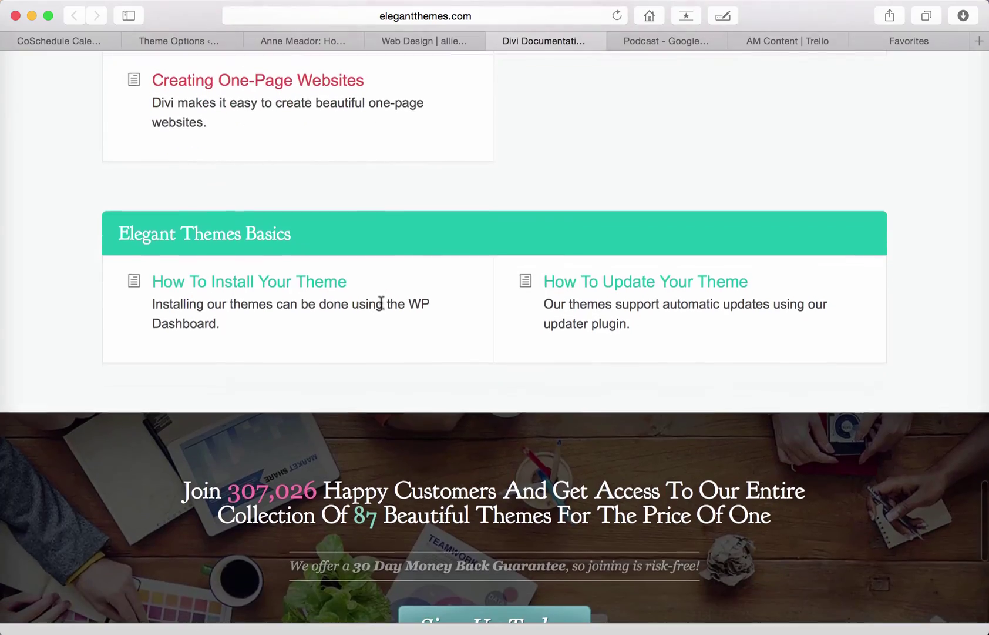
{"action": "scroll", "coordinate": [380, 301], "scroll_direction": "up", "scroll_amount": 20}
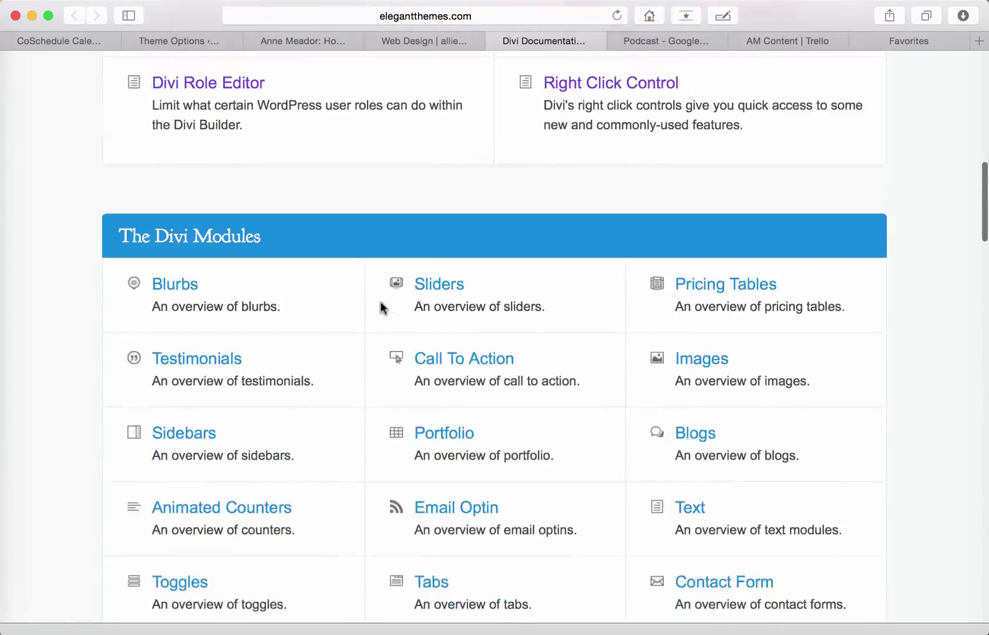
{"action": "scroll", "coordinate": [380, 301], "scroll_direction": "up", "scroll_amount": 5}
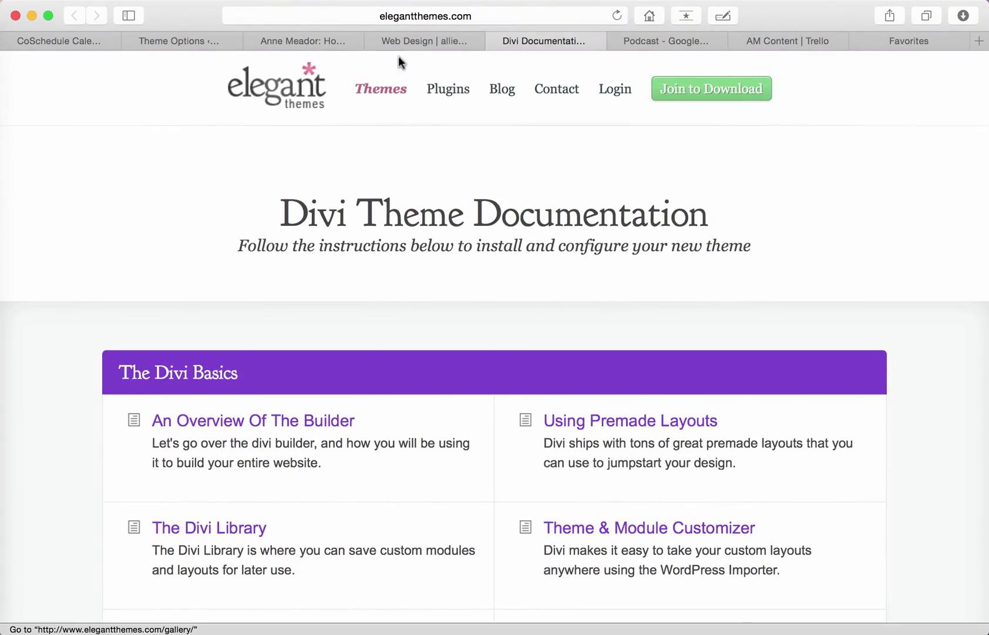
{"action": "left_click", "coordinate": [419, 37]}
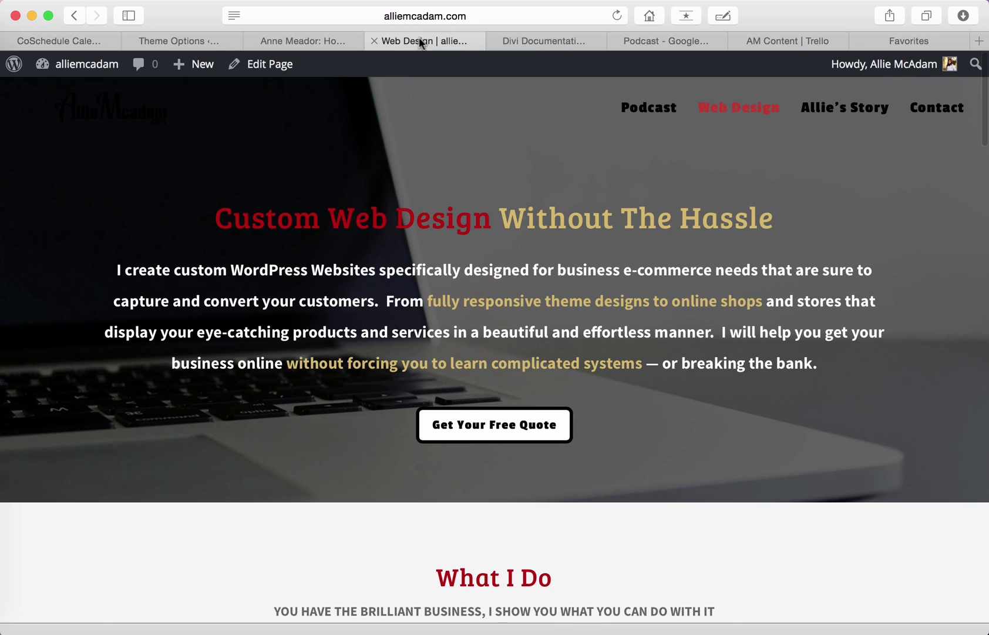
Go back to the Theme Options tab showing the Divi Support Docs section
{"action": "left_click", "coordinate": [161, 40]}
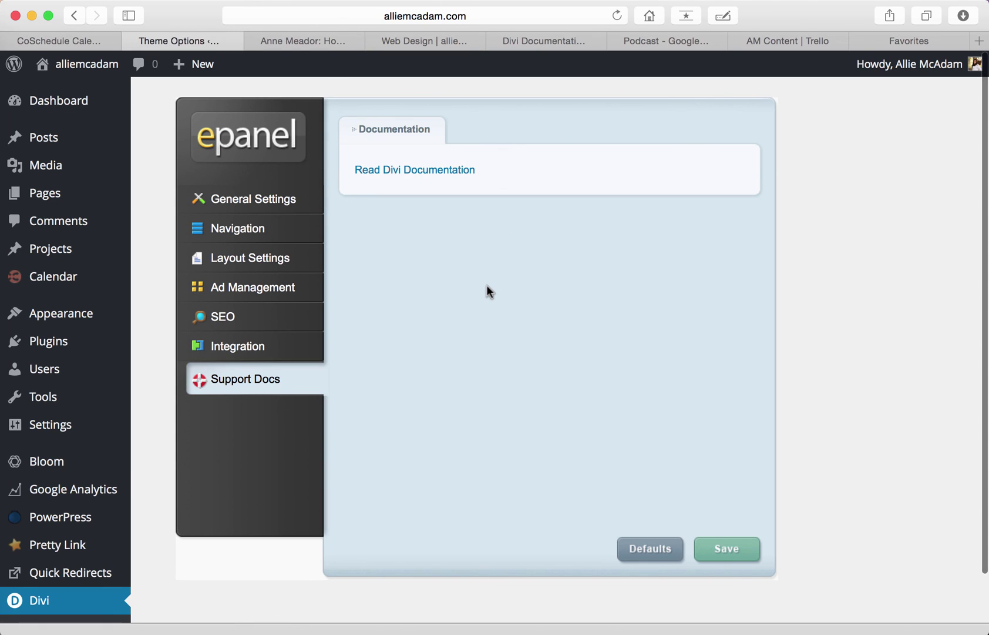